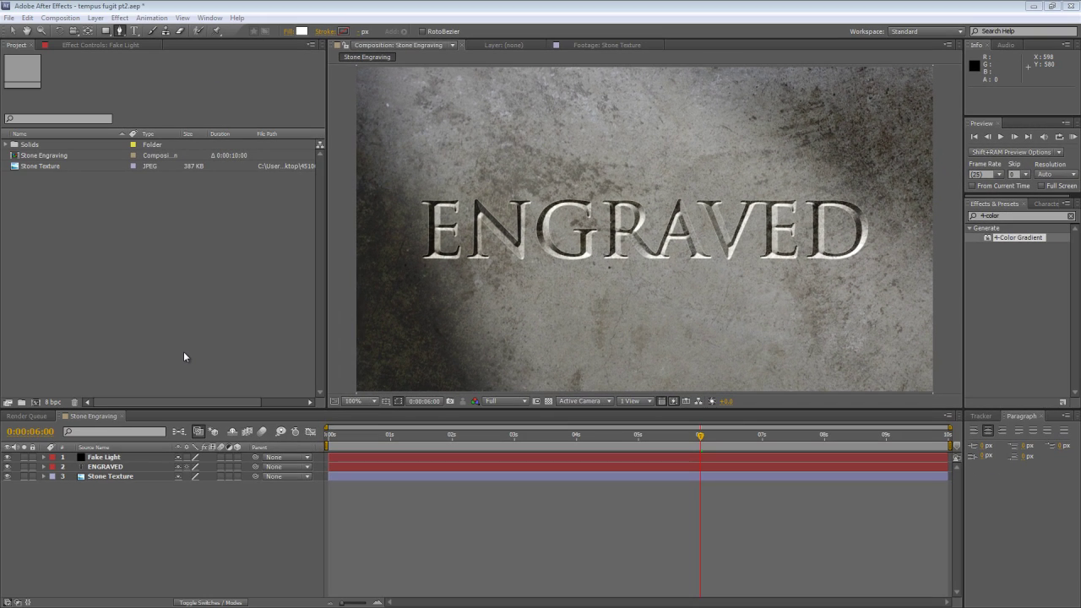
Create a new 1024×576, 25 fps, 10-second composition named 'sand drift'
{"action": "left_click", "coordinate": [124, 256]}
{"action": "right_click", "coordinate": [124, 254]}
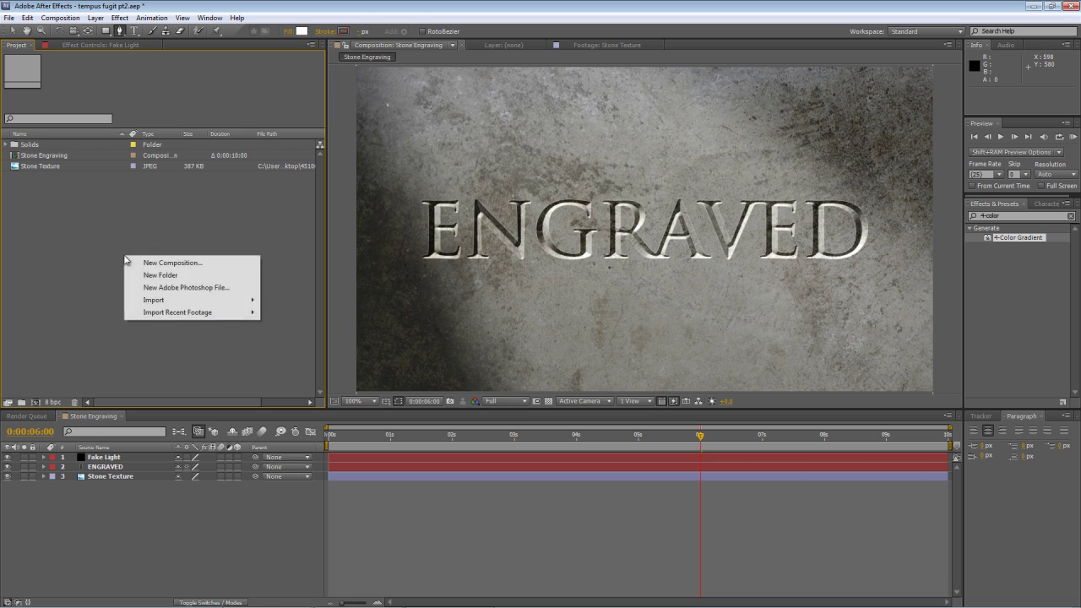
{"action": "left_click", "coordinate": [149, 261]}
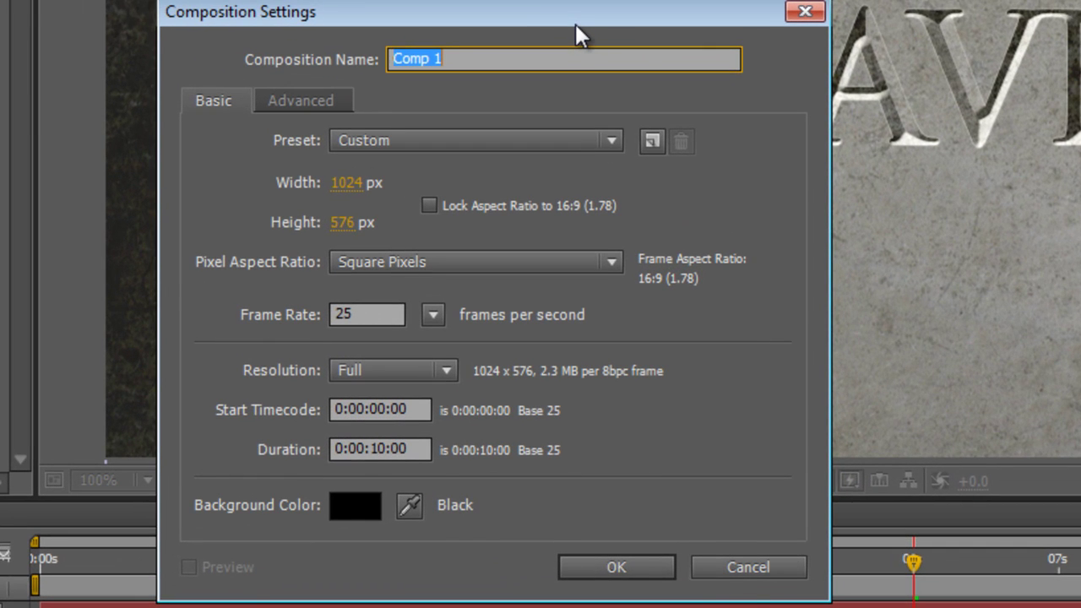
{"action": "type", "text": "sand drift"}
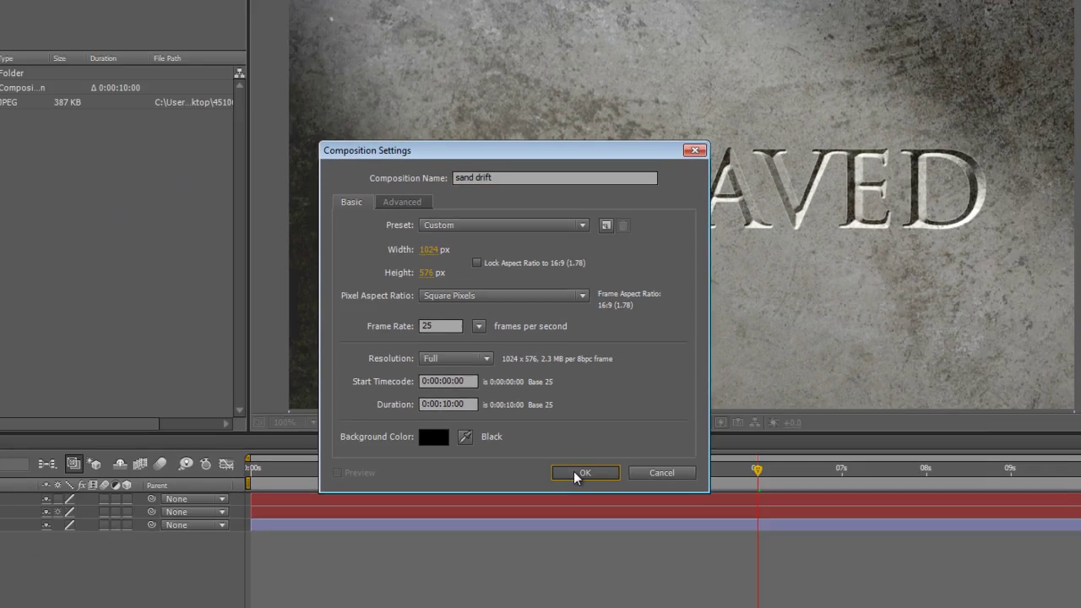
{"action": "left_click", "coordinate": [604, 567]}
Add a full-frame 1024×576 olive-yellow solid layer named 'sand' to the sand drift comp
{"action": "right_click", "coordinate": [198, 485]}
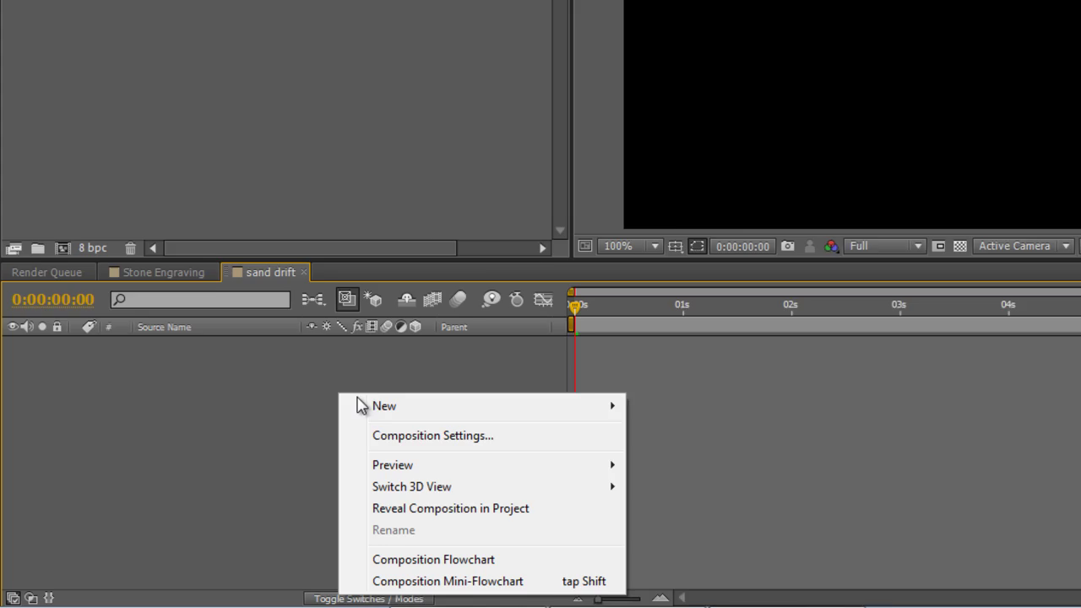
{"action": "mouse_move", "coordinate": [216, 491]}
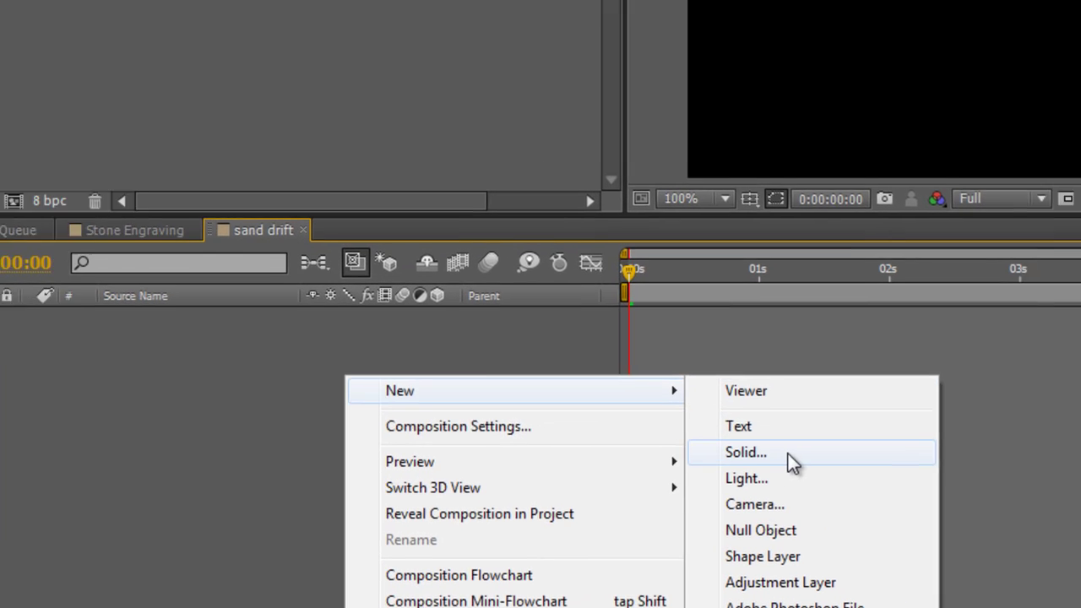
{"action": "left_click", "coordinate": [844, 428]}
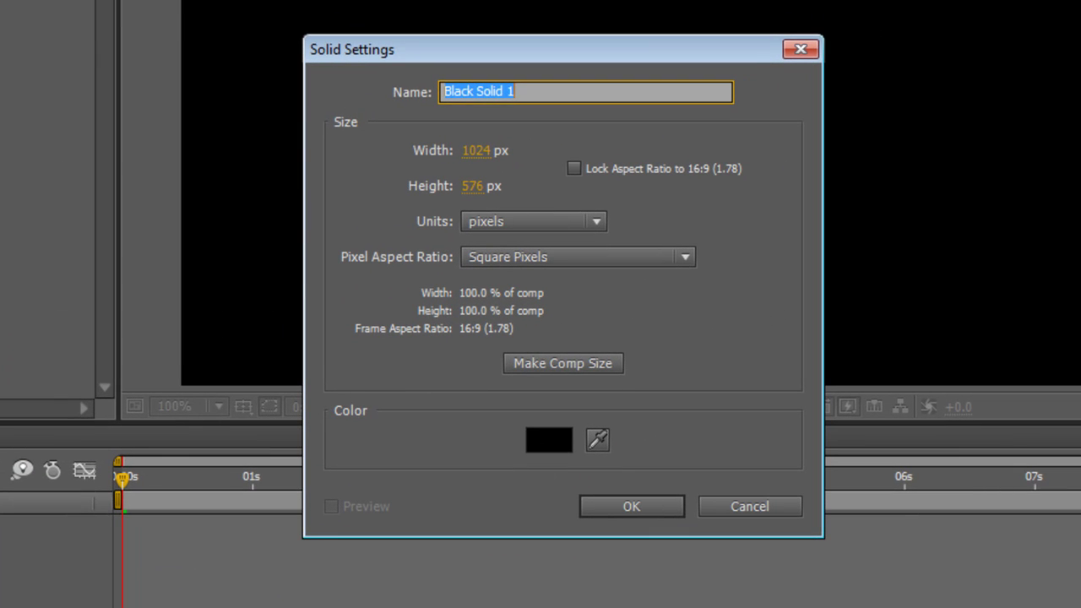
{"action": "type", "text": "sand"}
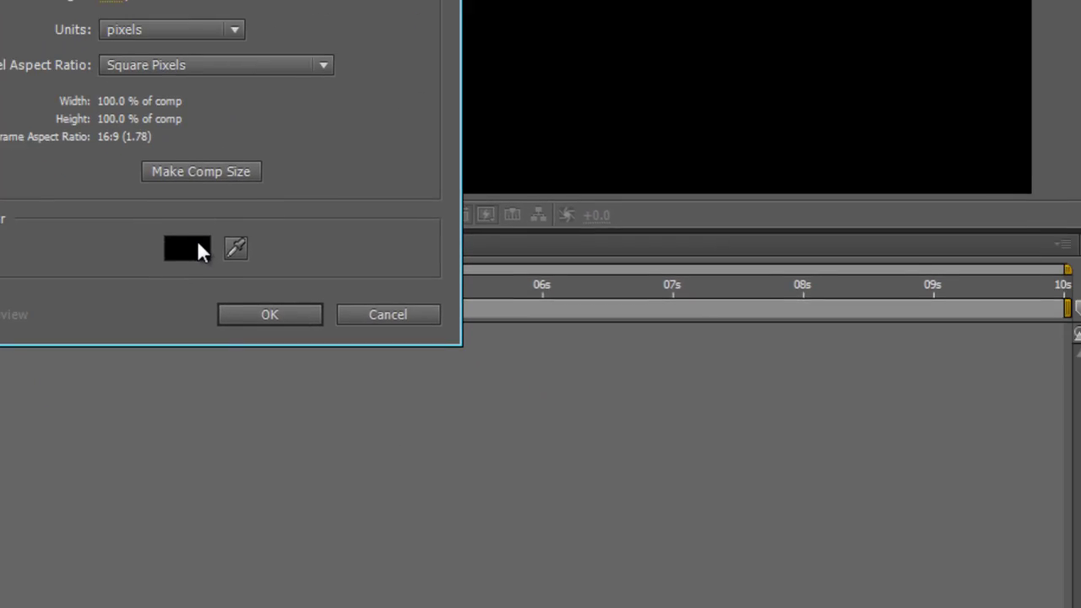
{"action": "left_click", "coordinate": [559, 440]}
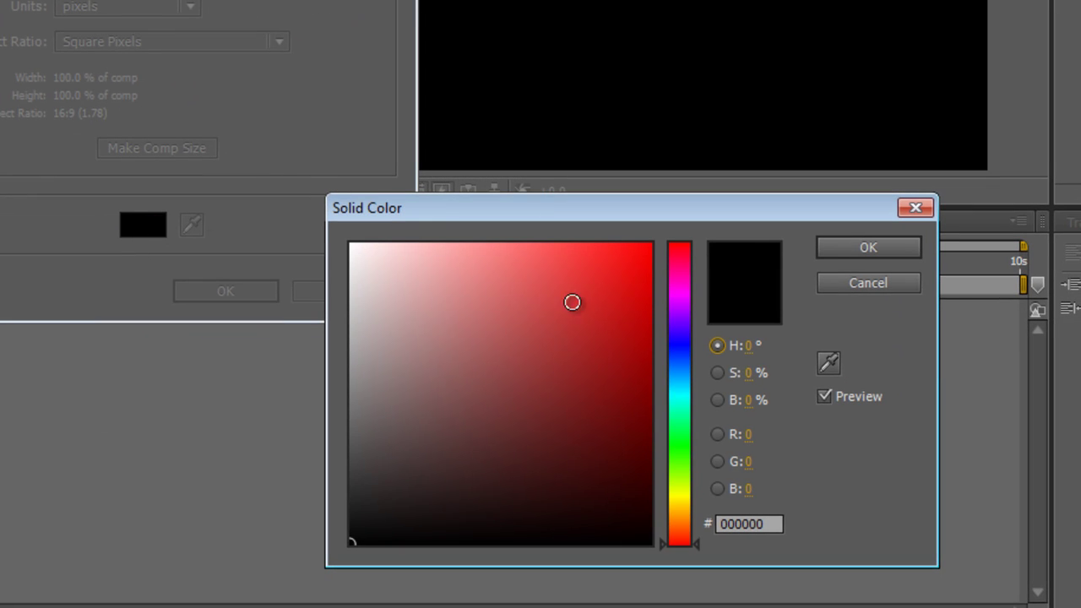
{"action": "left_click_drag", "start_coordinate": [685, 507], "coordinate": [683, 493]}
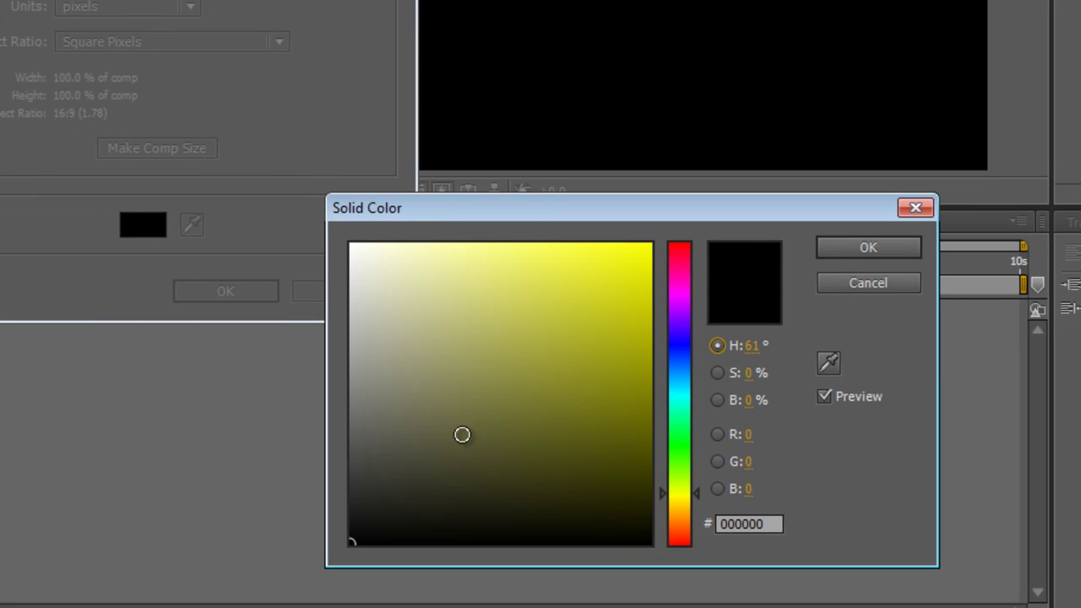
{"action": "mouse_move", "coordinate": [461, 435]}
{"action": "left_mouse_down"}
{"action": "mouse_move", "coordinate": [461, 357]}
{"action": "mouse_move", "coordinate": [468, 379]}
{"action": "left_mouse_up"}
{"action": "left_click", "coordinate": [883, 245]}
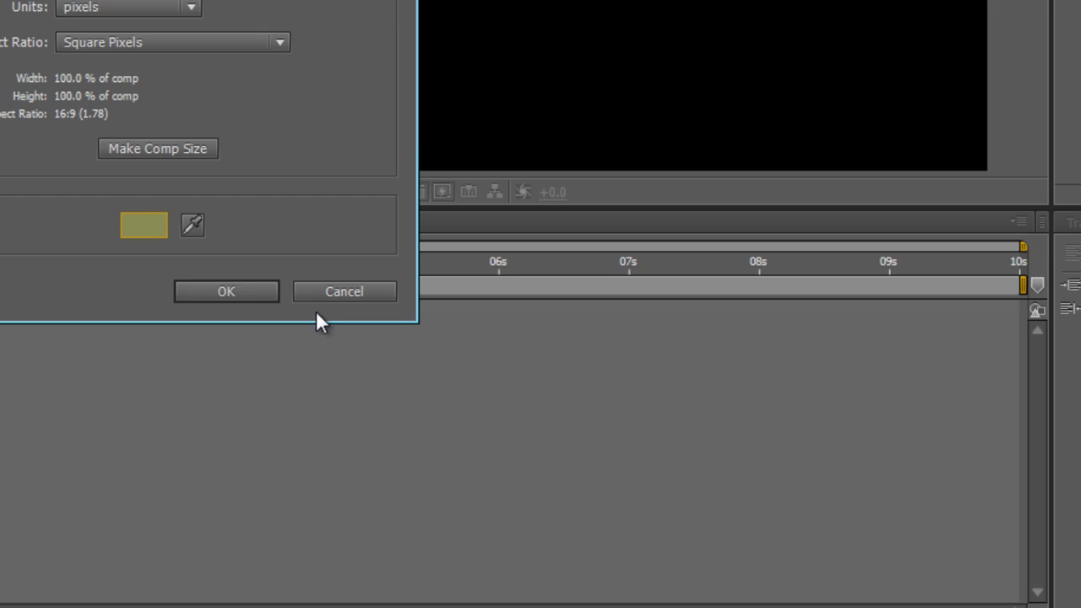
{"action": "left_click", "coordinate": [409, 376]}
Search effects for '4-color' and apply 4-Color Gradient to the sand layer
{"action": "left_click", "coordinate": [192, 503]}
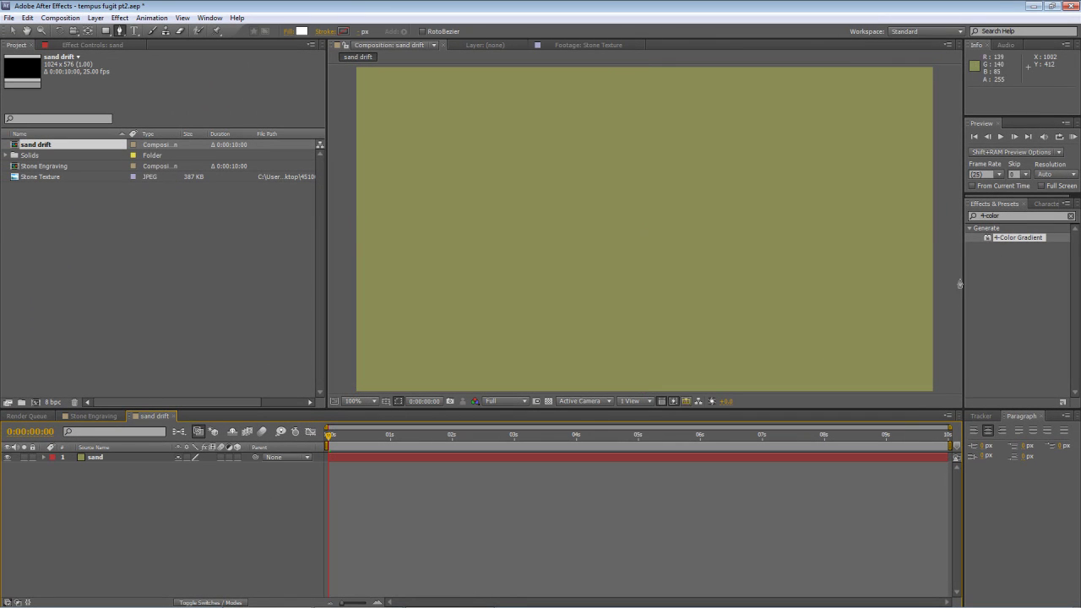
{"action": "left_click", "coordinate": [995, 215]}
{"action": "key", "text": "ctrl+a"}
{"action": "key", "text": "BackSpace"}
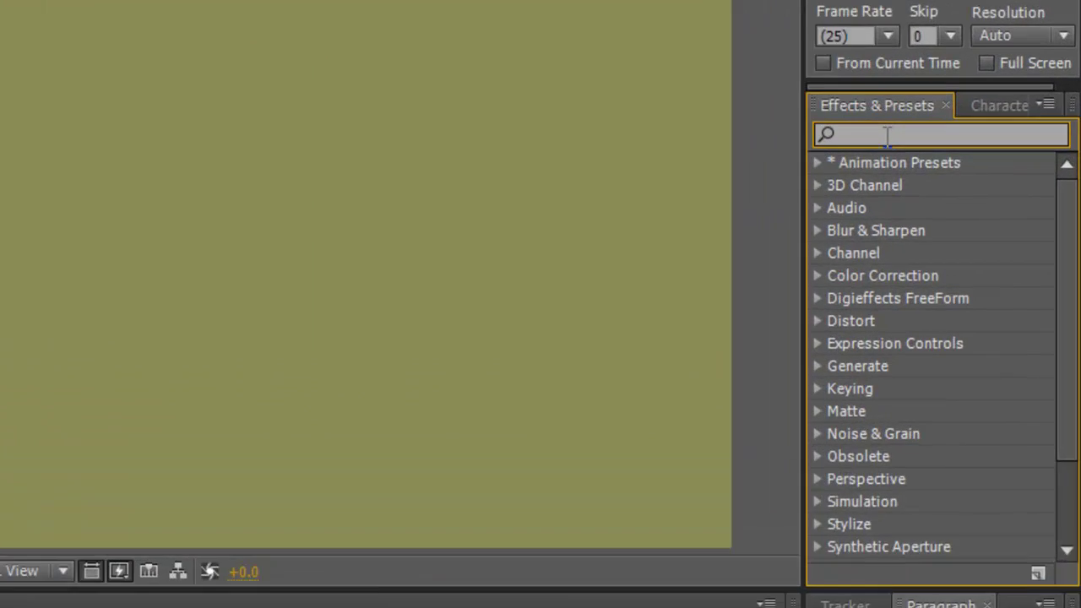
{"action": "type", "text": "4-color"}
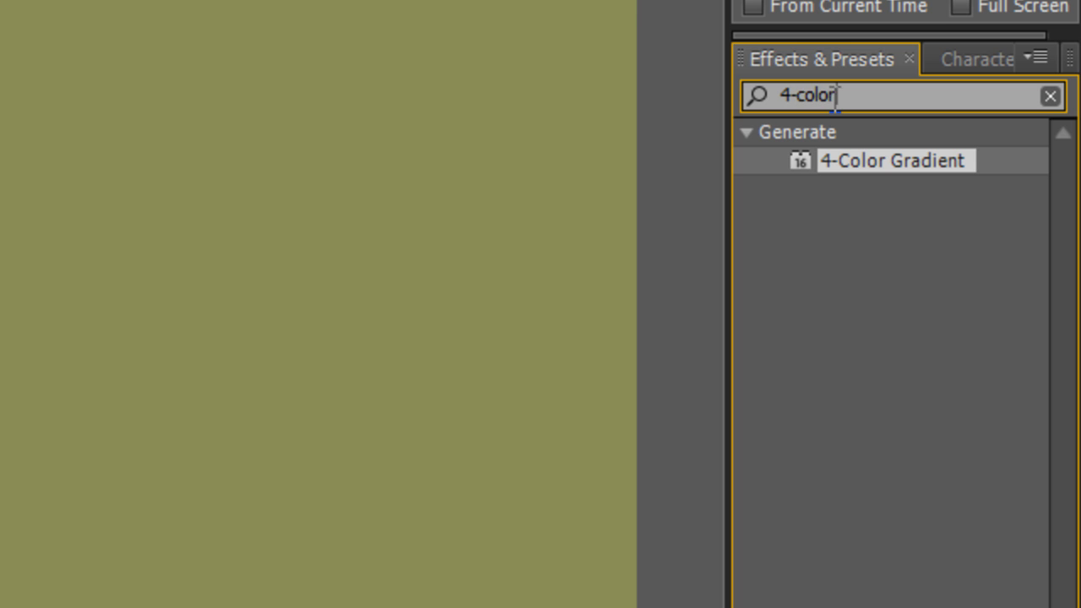
{"action": "left_click_drag", "start_coordinate": [892, 160], "coordinate": [289, 157]}
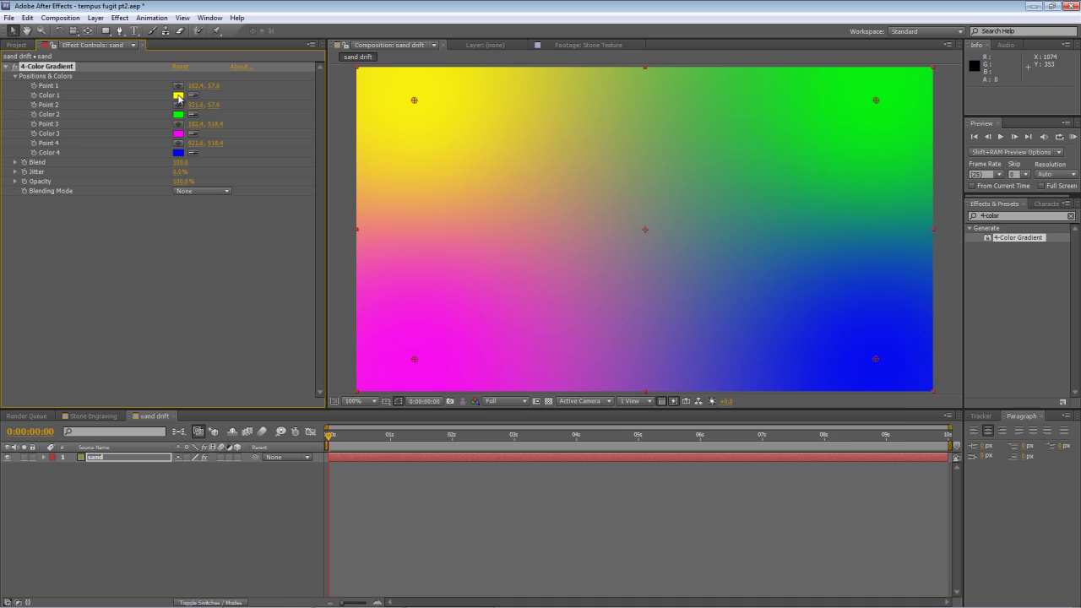
Tone Color 1 to a greyish sand and copy it into Colors 2 and 3
{"action": "left_click", "coordinate": [177, 95]}
{"action": "mouse_move", "coordinate": [681, 445]}
{"action": "left_mouse_down"}
{"action": "mouse_move", "coordinate": [681, 476]}
{"action": "mouse_move", "coordinate": [668, 470]}
{"action": "mouse_move", "coordinate": [667, 479]}
{"action": "mouse_move", "coordinate": [675, 485]}
{"action": "mouse_move", "coordinate": [685, 459]}
{"action": "mouse_move", "coordinate": [673, 453]}
{"action": "left_mouse_up"}
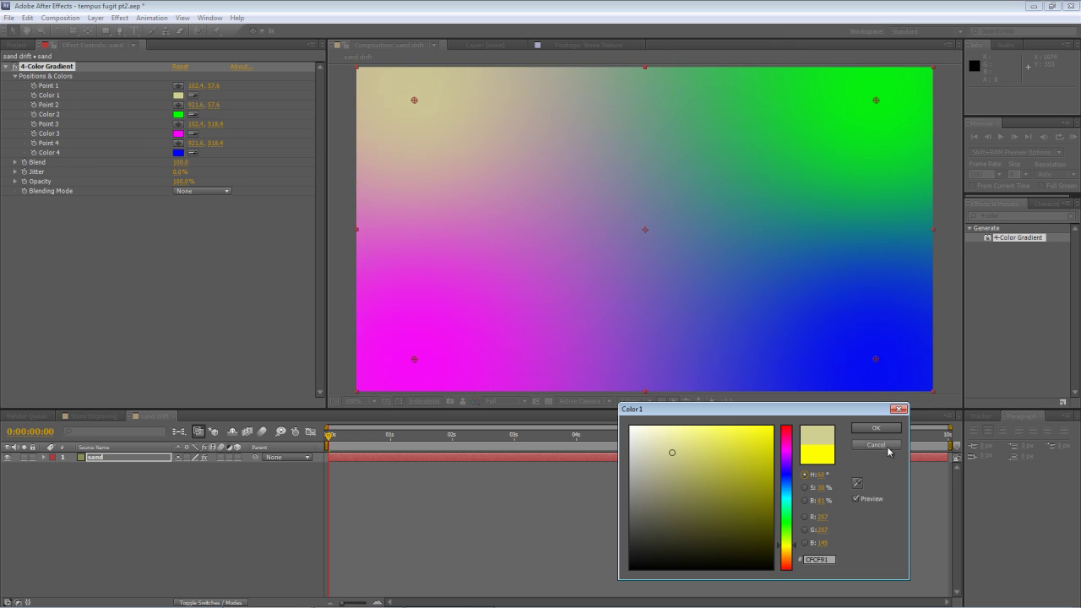
{"action": "left_click", "coordinate": [879, 430]}
{"action": "left_click", "coordinate": [192, 115]}
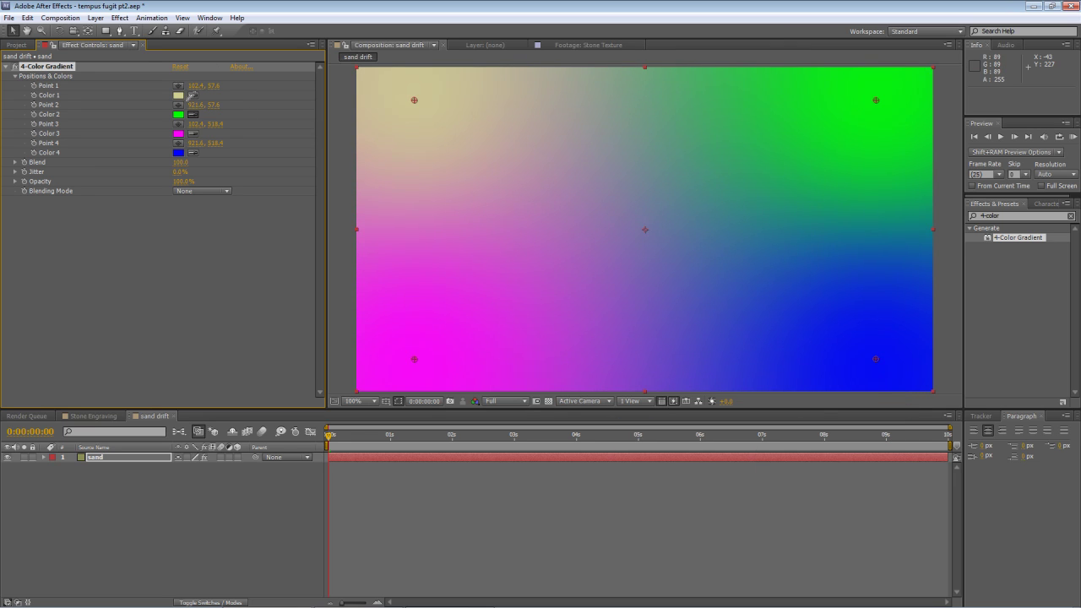
{"action": "left_click", "coordinate": [179, 95]}
{"action": "left_click", "coordinate": [192, 133]}
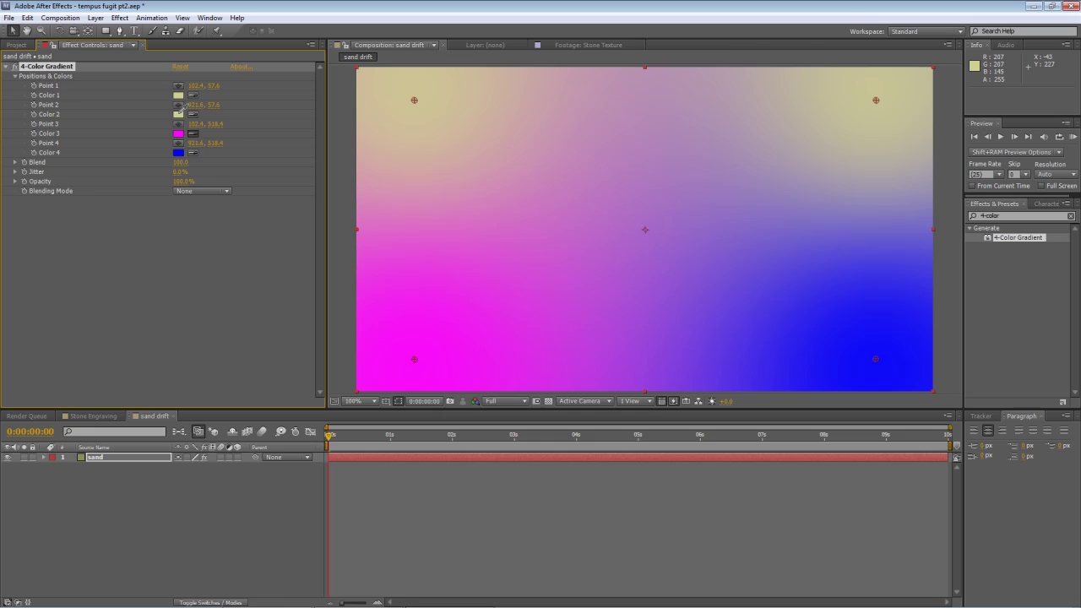
{"action": "left_click", "coordinate": [178, 114]}
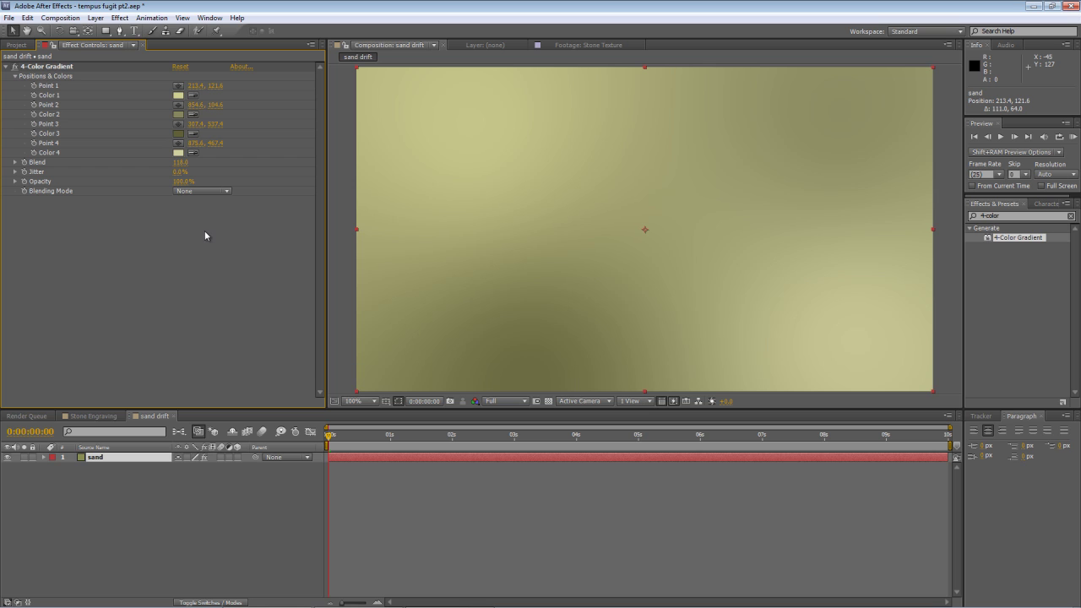
At 50% zoom, start a Pen mask on the sand layer with corners below and above its right edge
{"action": "key", "text": "comma"}
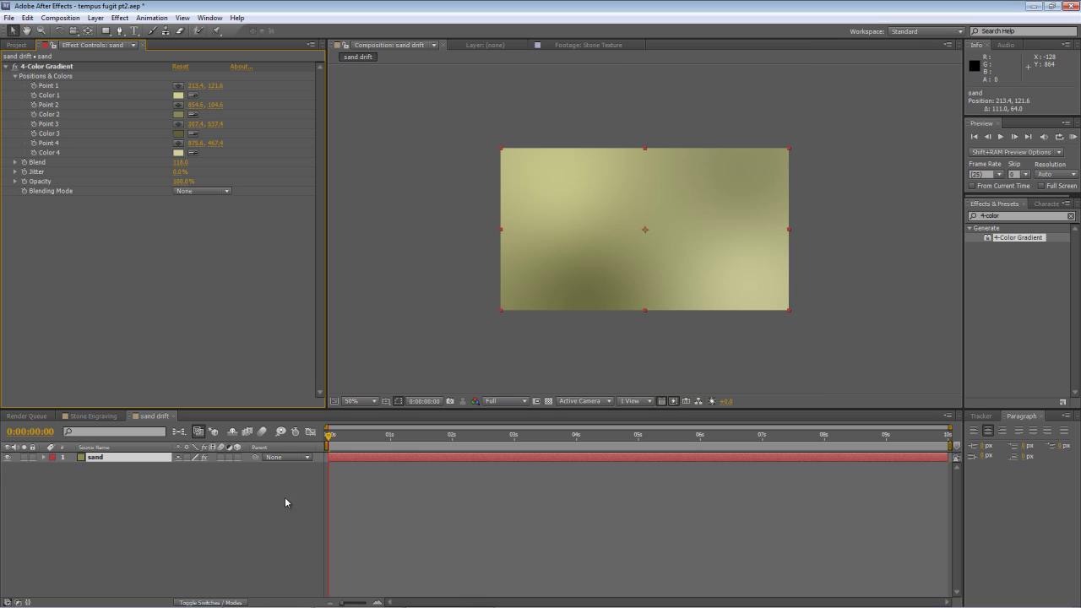
{"action": "left_click", "coordinate": [258, 515]}
{"action": "key", "text": "ctrl+a"}
{"action": "key", "text": "g"}
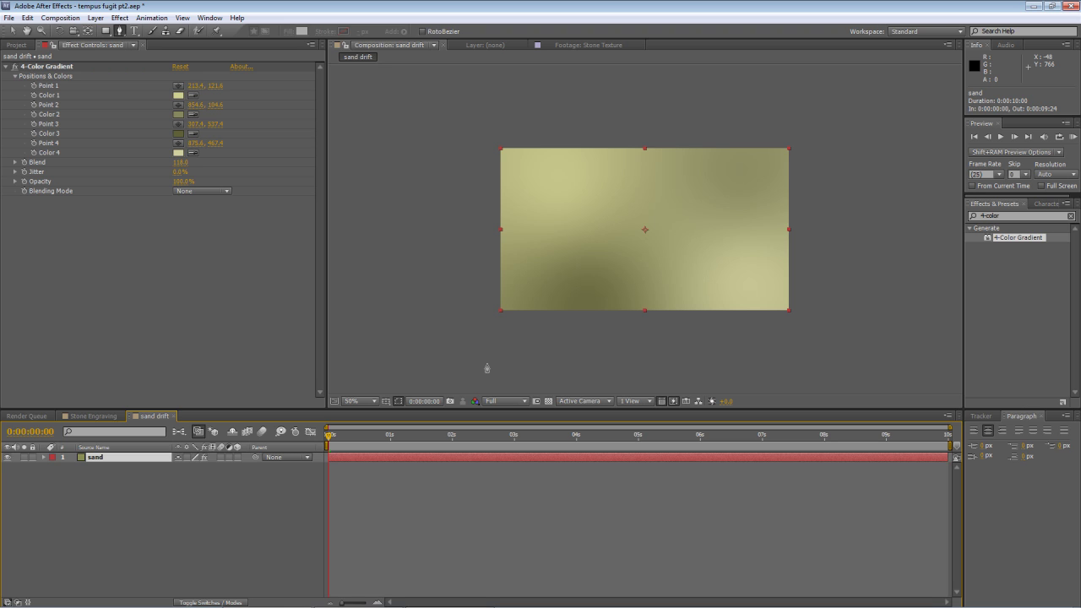
{"action": "left_click", "coordinate": [465, 330]}
{"action": "left_click", "coordinate": [832, 334]}
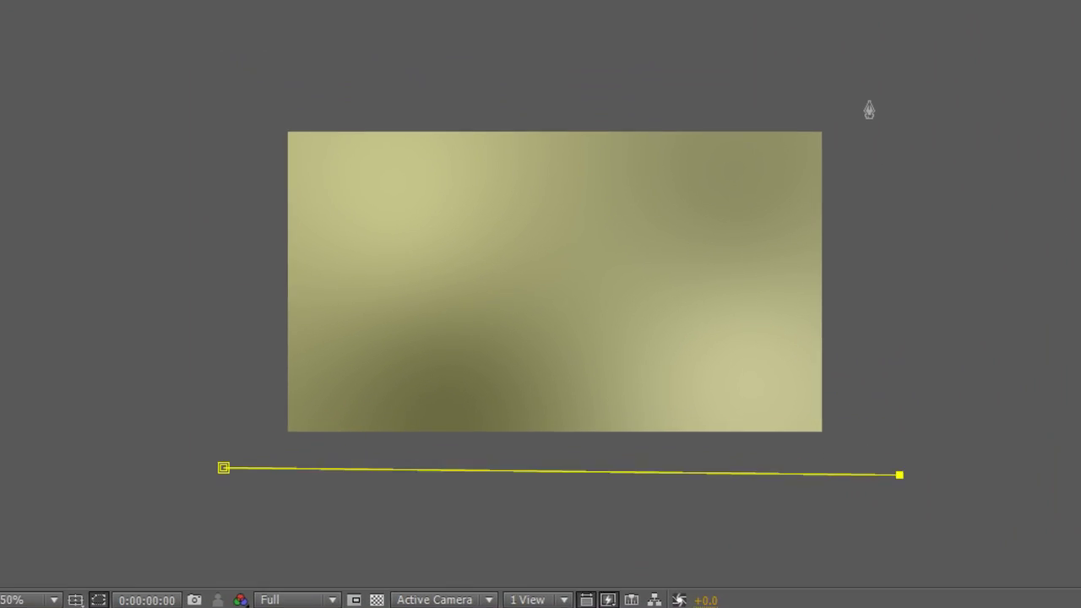
{"action": "left_click", "coordinate": [817, 128]}
Zigzag curved mask points across the layer into a wavy dune edge and close the mask
{"action": "left_click_drag", "start_coordinate": [734, 70], "coordinate": [716, 95]}
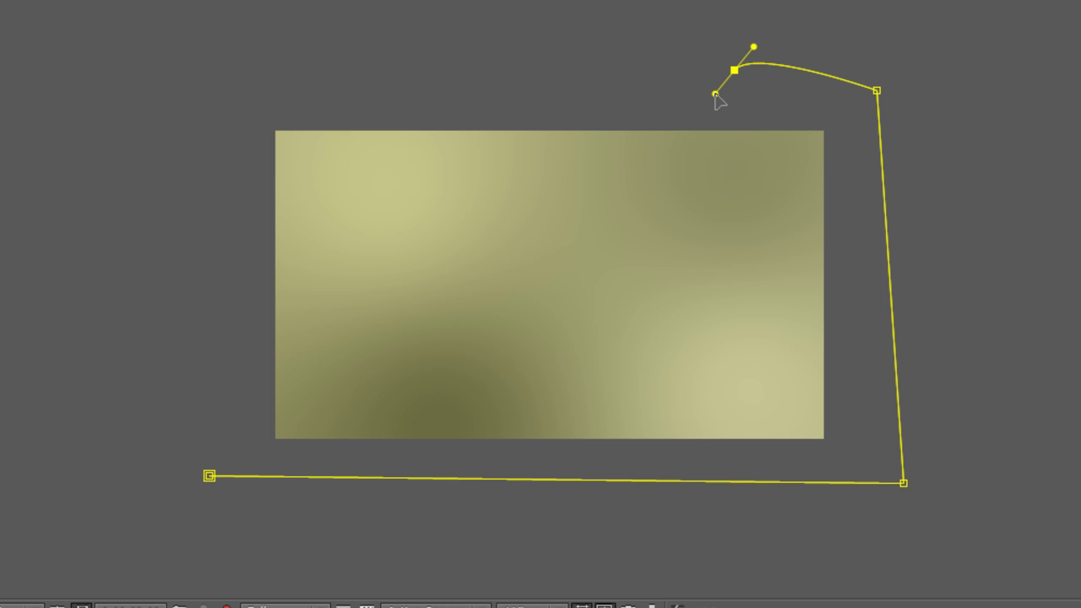
{"action": "left_click_drag", "start_coordinate": [784, 192], "coordinate": [771, 212]}
{"action": "left_click_drag", "start_coordinate": [551, 122], "coordinate": [516, 153]}
{"action": "left_click_drag", "start_coordinate": [654, 253], "coordinate": [646, 268]}
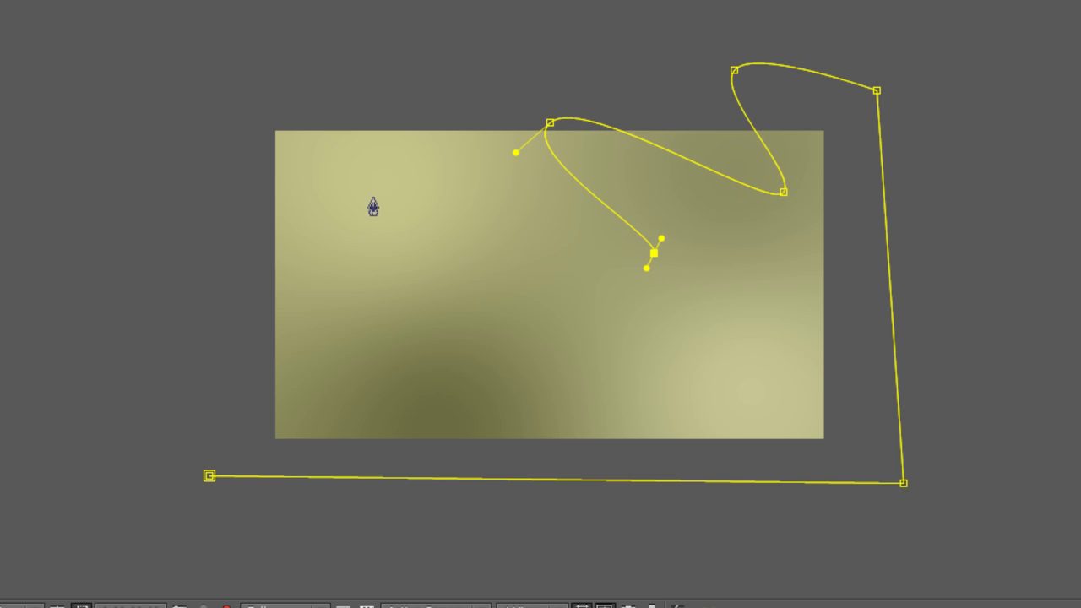
{"action": "left_click_drag", "start_coordinate": [360, 167], "coordinate": [330, 199]}
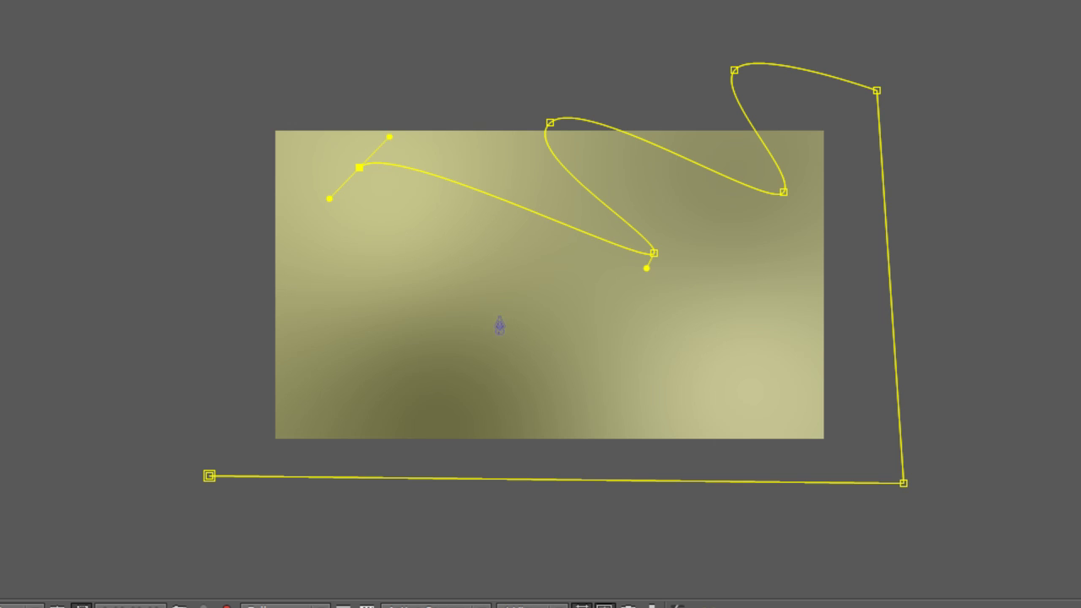
{"action": "left_click_drag", "start_coordinate": [501, 314], "coordinate": [480, 334]}
{"action": "left_click_drag", "start_coordinate": [306, 257], "coordinate": [272, 290]}
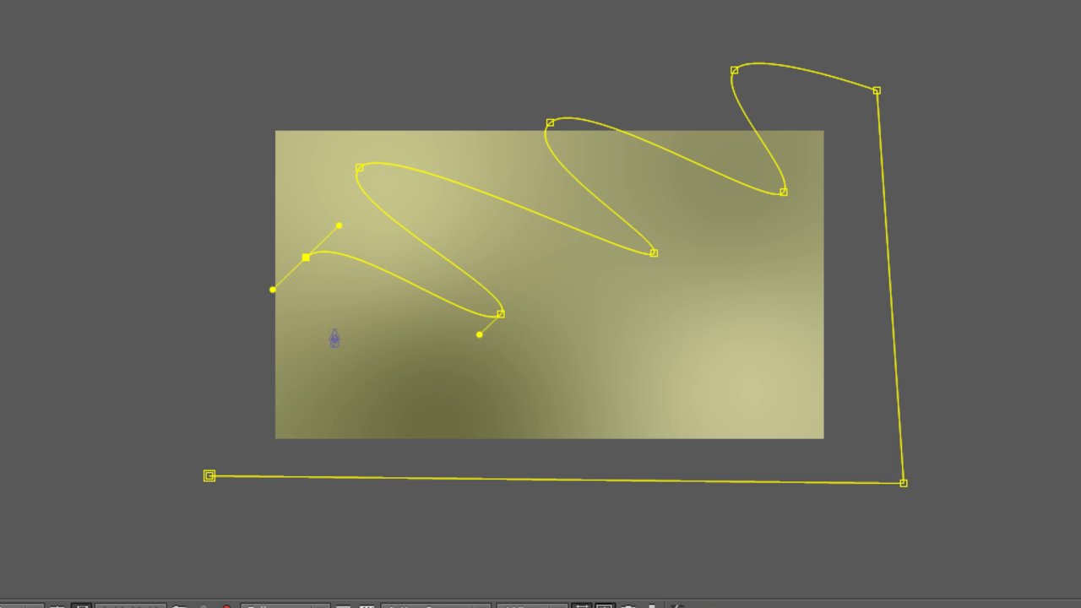
{"action": "left_click_drag", "start_coordinate": [366, 359], "coordinate": [345, 374]}
{"action": "left_click_drag", "start_coordinate": [222, 351], "coordinate": [200, 373]}
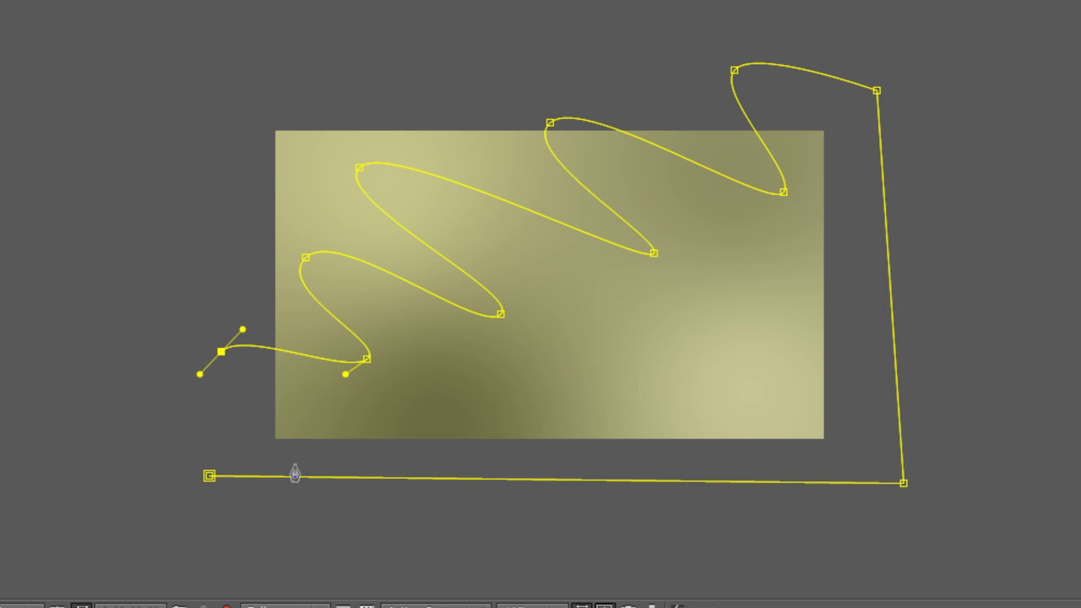
{"action": "left_click_drag", "start_coordinate": [306, 448], "coordinate": [293, 458]}
{"action": "left_click_drag", "start_coordinate": [202, 439], "coordinate": [186, 450]}
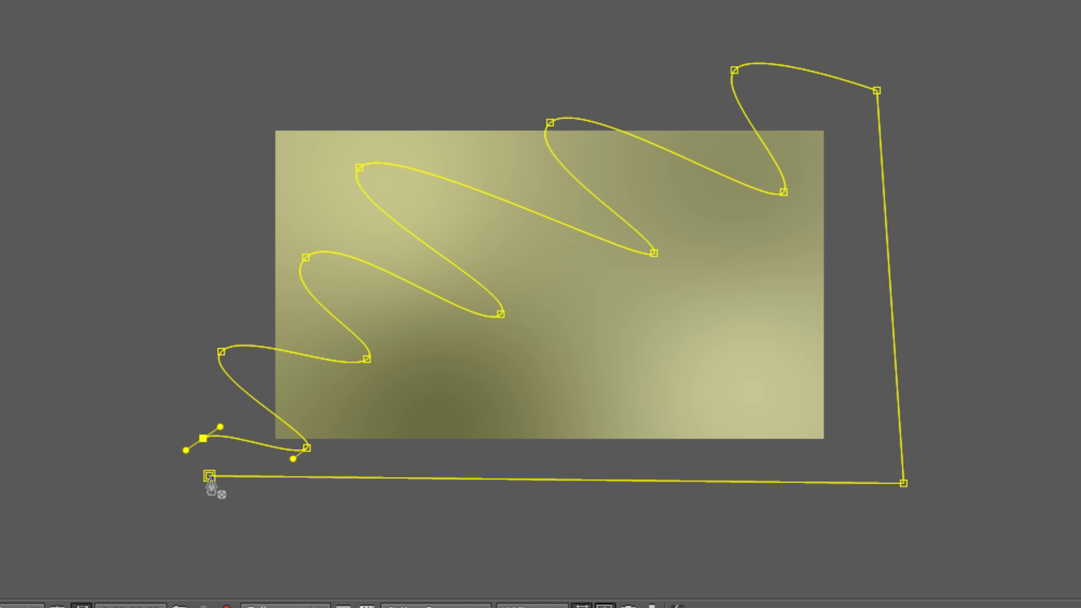
{"action": "left_click", "coordinate": [209, 475]}
{"action": "key", "text": "F2"}
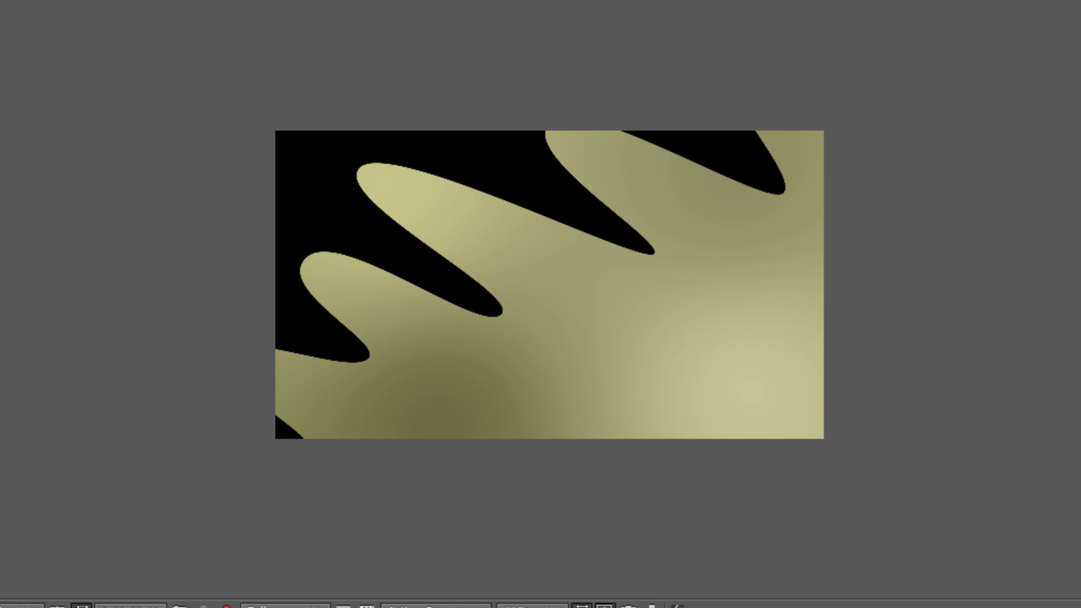
{"action": "key", "text": "ctrl+a"}
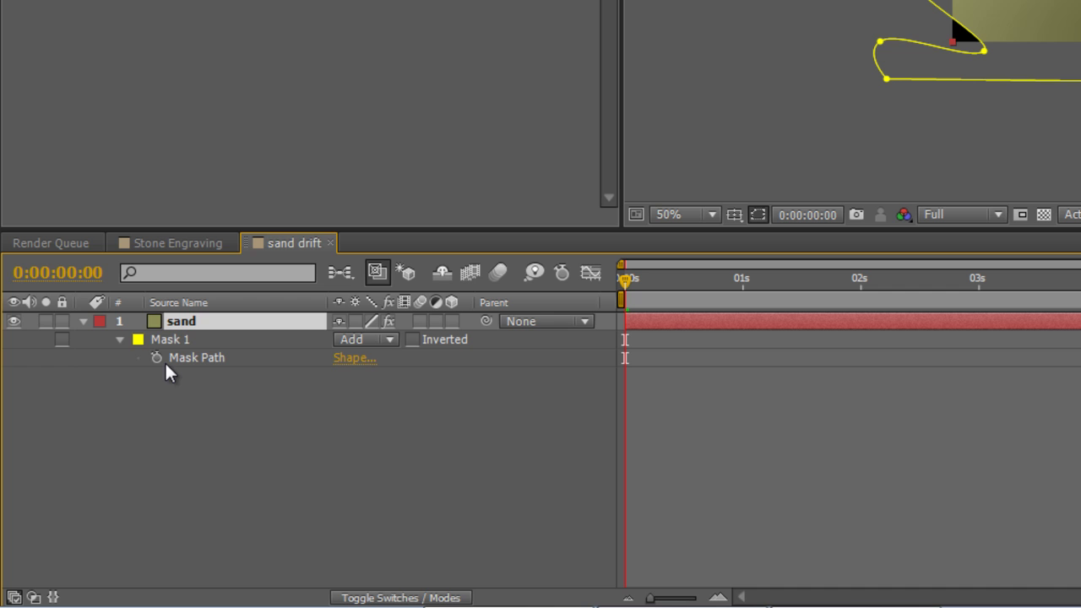
Keyframe the sand layer's Mask Path at 0 s and 5 s, then return to 0 s
{"action": "left_click", "coordinate": [156, 358]}
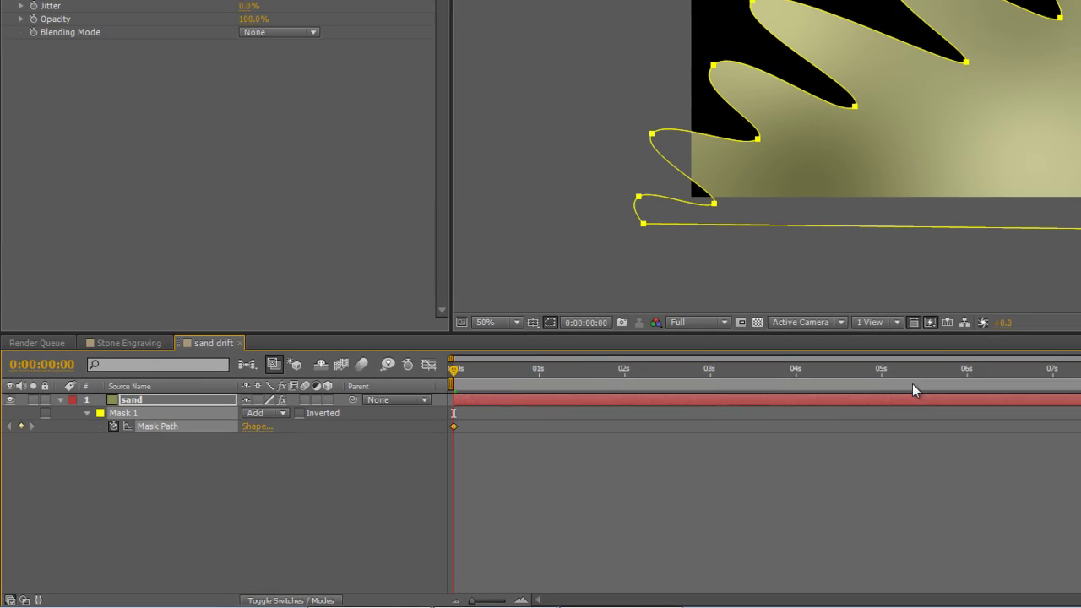
{"action": "left_click", "coordinate": [878, 376]}
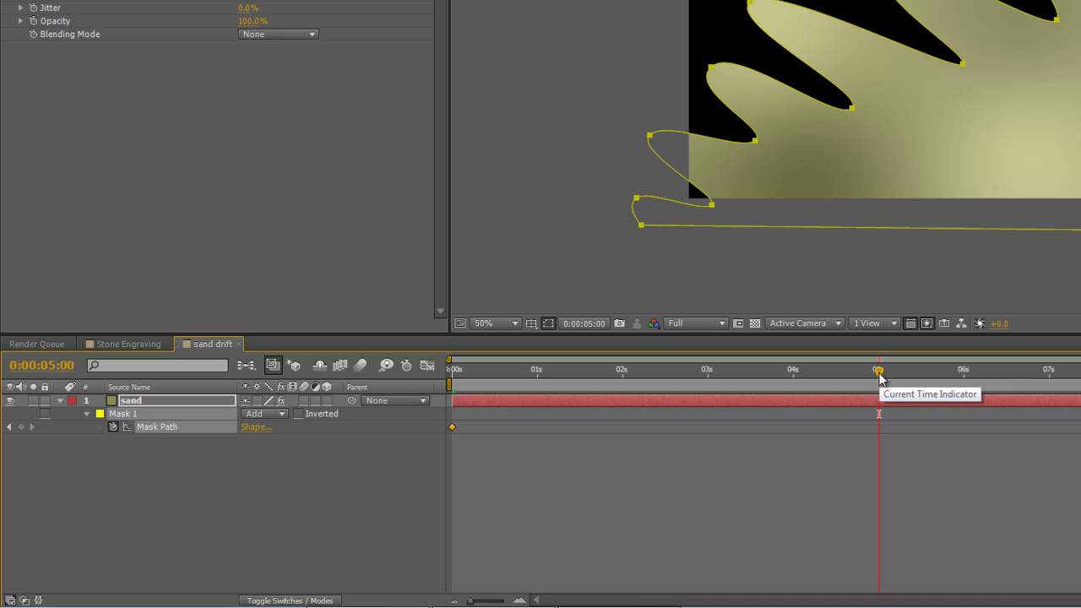
{"action": "left_click", "coordinate": [21, 426]}
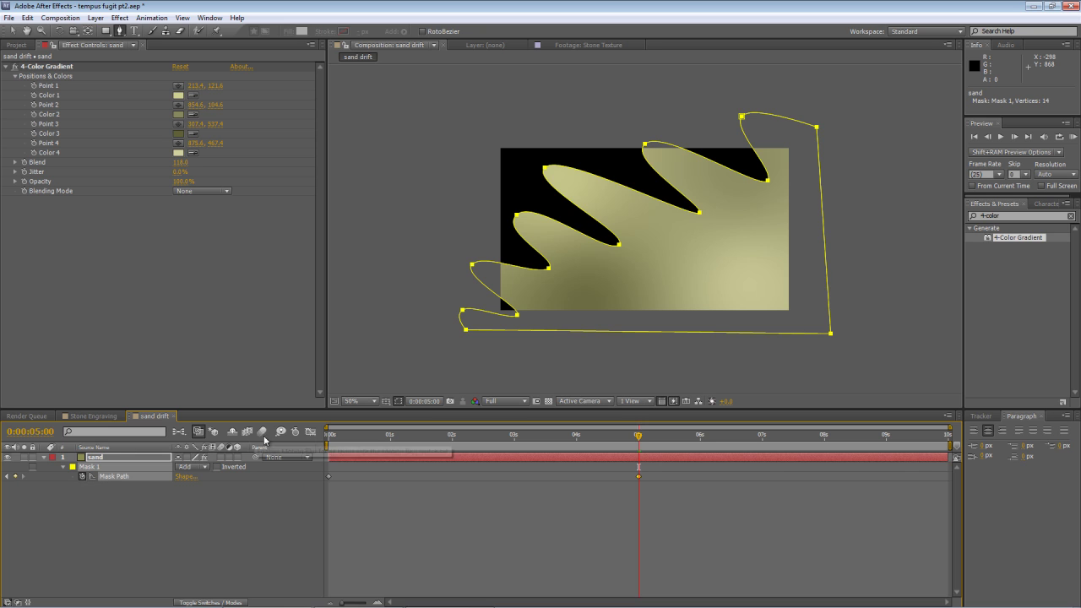
{"action": "left_click", "coordinate": [329, 436]}
At 0 s, drag the mask vertices up and left until sand covers the whole frame
{"action": "key", "text": "v"}
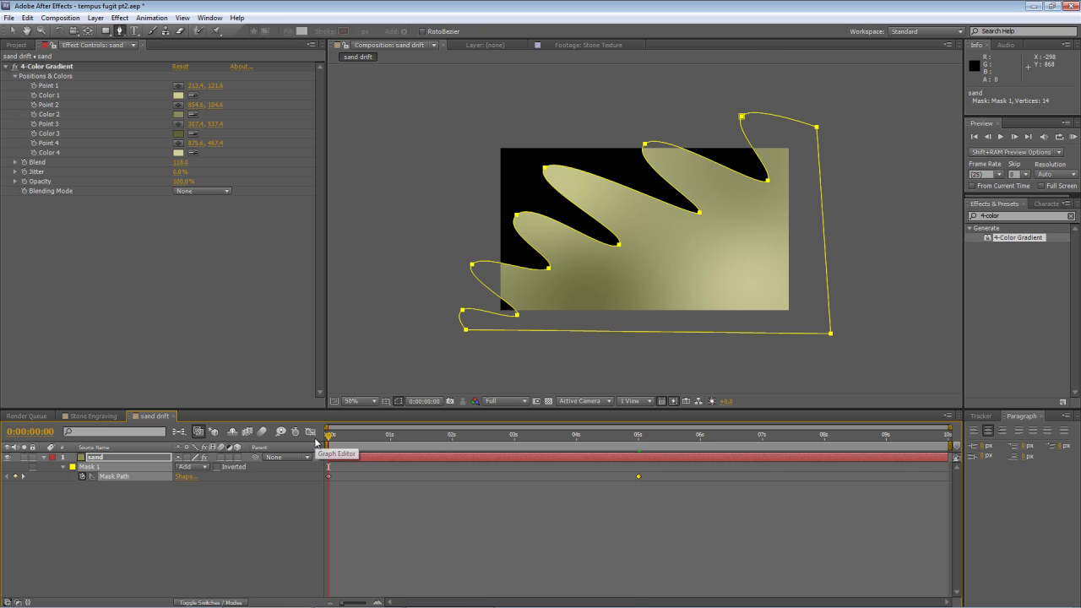
{"action": "left_click", "coordinate": [111, 470]}
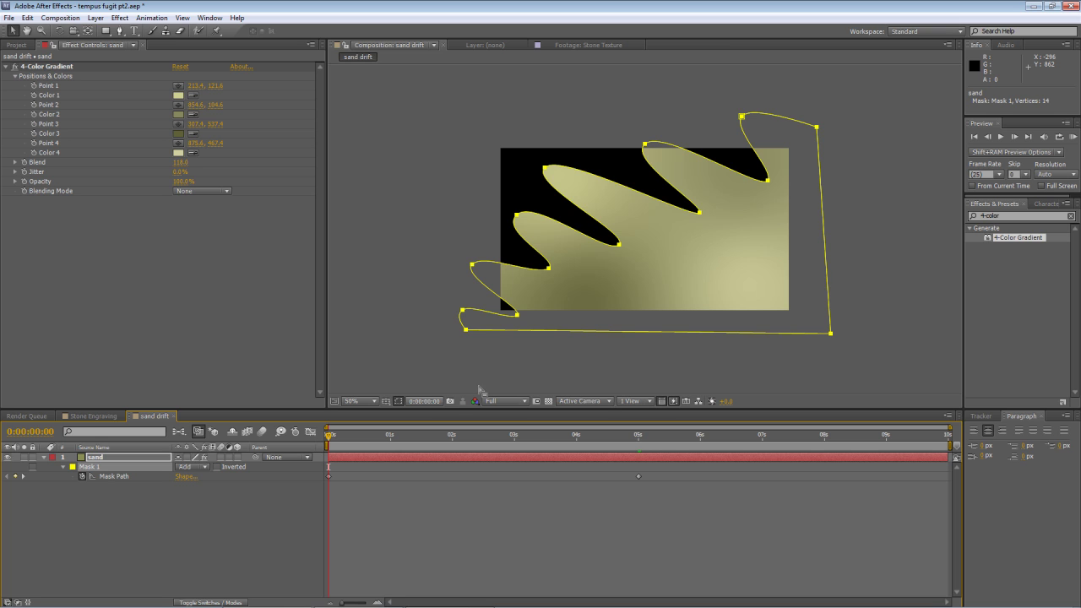
{"action": "left_click", "coordinate": [519, 327]}
{"action": "left_click_drag", "start_coordinate": [518, 318], "coordinate": [440, 246]}
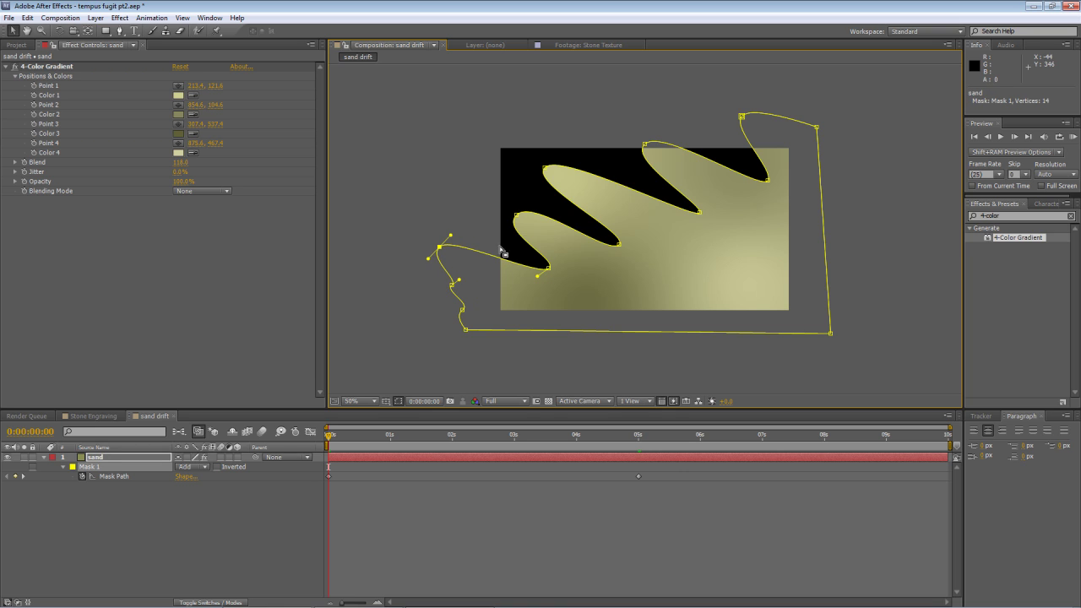
{"action": "left_click_drag", "start_coordinate": [548, 268], "coordinate": [454, 178]}
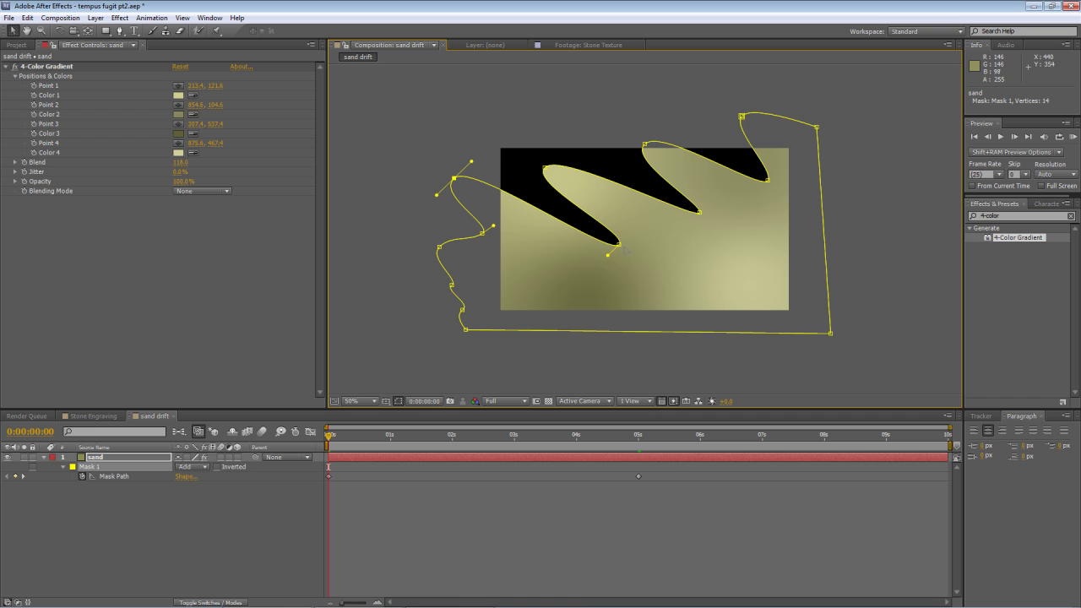
{"action": "left_click_drag", "start_coordinate": [619, 244], "coordinate": [484, 123]}
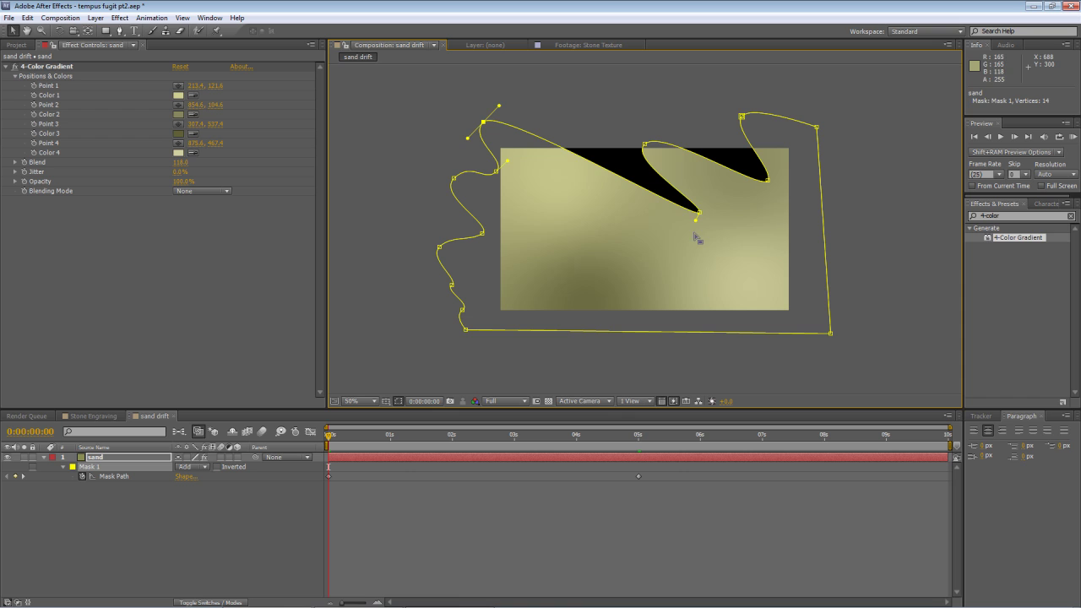
{"action": "left_click_drag", "start_coordinate": [701, 216], "coordinate": [620, 128]}
{"action": "left_click_drag", "start_coordinate": [769, 181], "coordinate": [729, 110]}
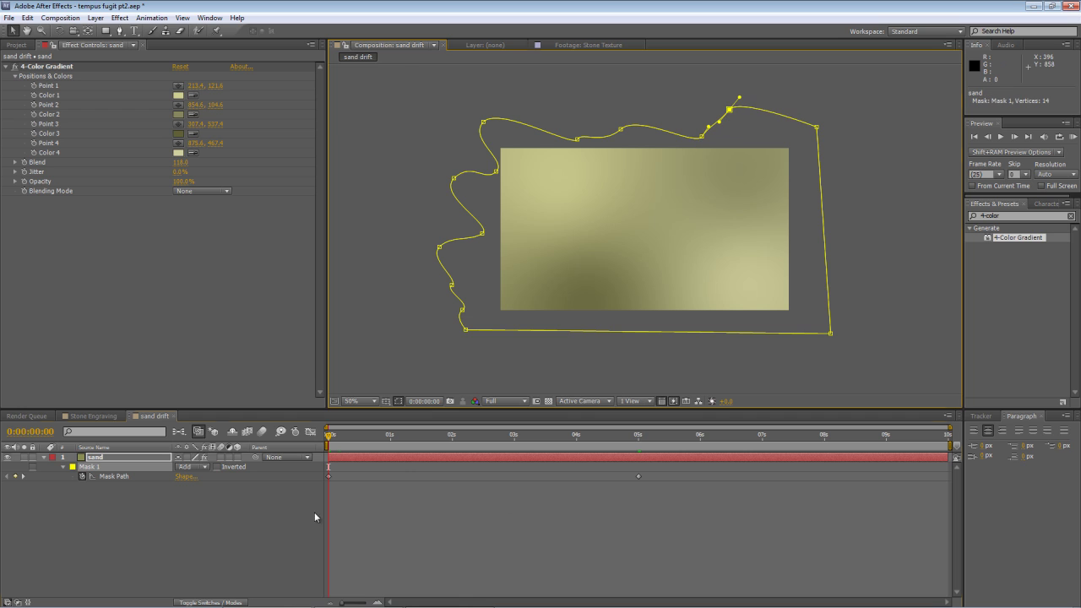
At the 5 s keyframe, push all mask vertices off the lower right so the frame turns black
{"action": "left_click", "coordinate": [14, 485]}
{"action": "left_click", "coordinate": [23, 478]}
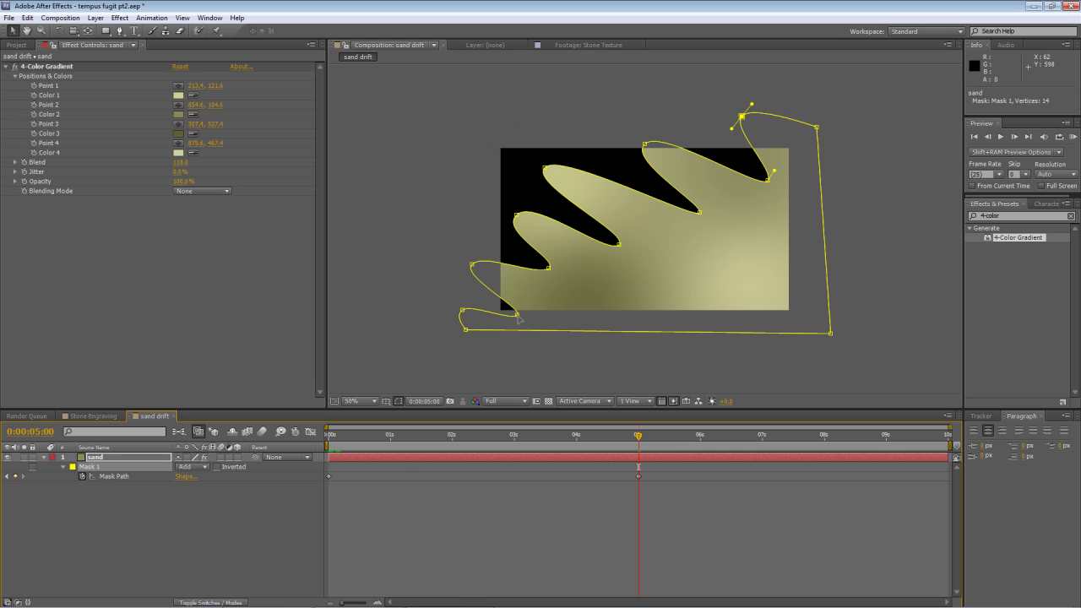
{"action": "left_click_drag", "start_coordinate": [517, 315], "coordinate": [566, 345]}
{"action": "left_click_drag", "start_coordinate": [473, 267], "coordinate": [698, 335]}
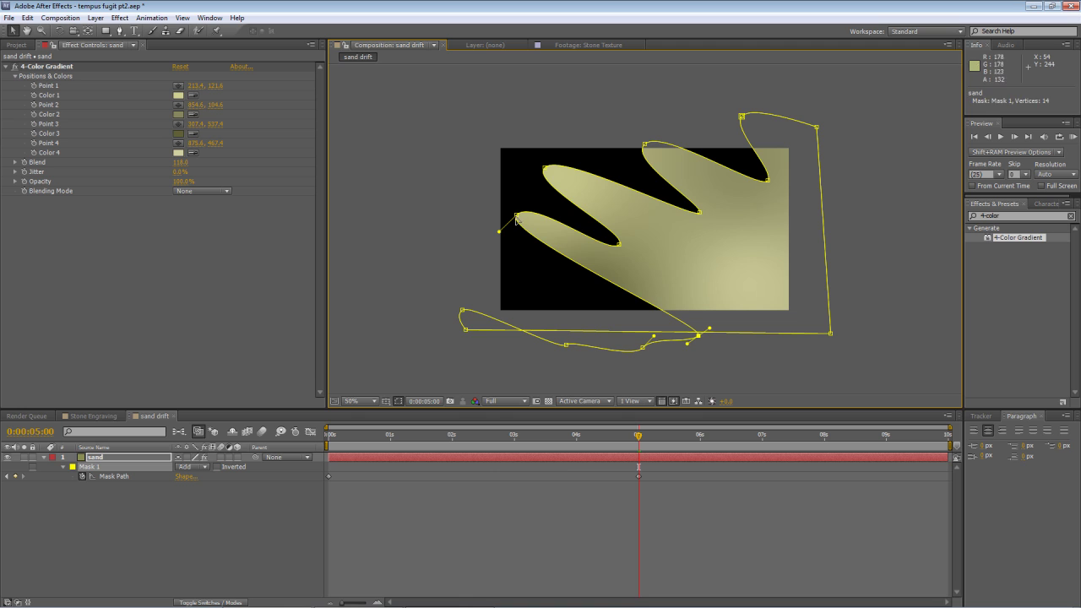
{"action": "left_click_drag", "start_coordinate": [516, 216], "coordinate": [764, 338]}
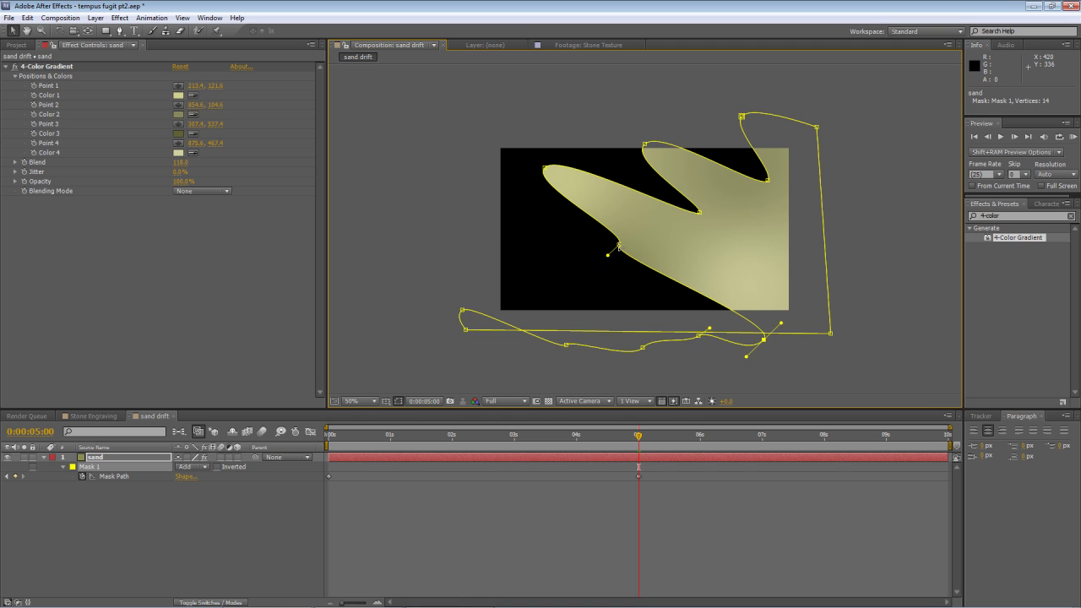
{"action": "left_click_drag", "start_coordinate": [619, 245], "coordinate": [809, 328]}
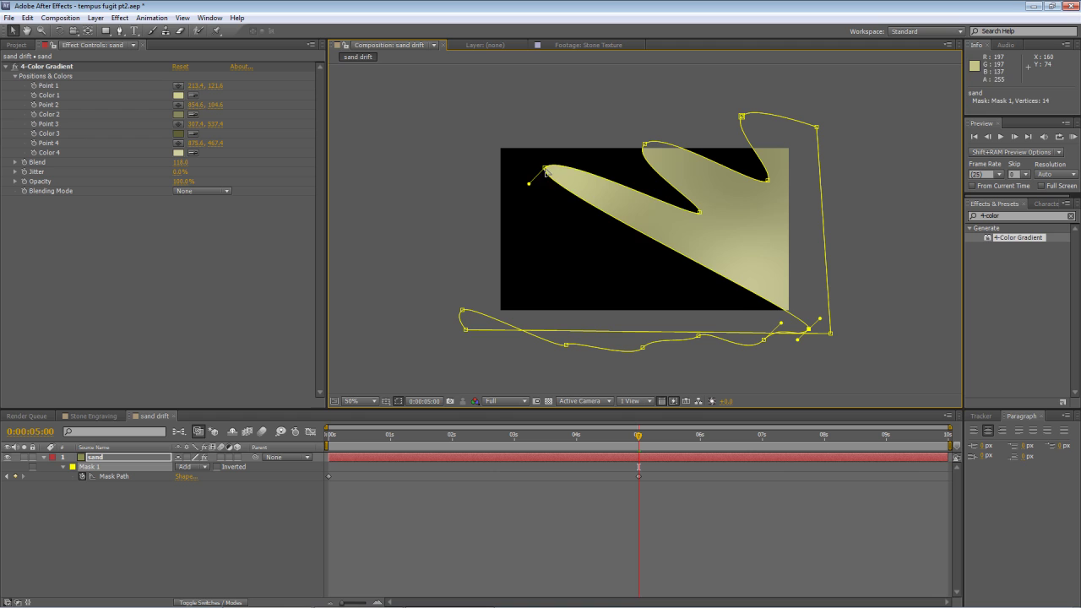
{"action": "left_click_drag", "start_coordinate": [547, 172], "coordinate": [809, 297]}
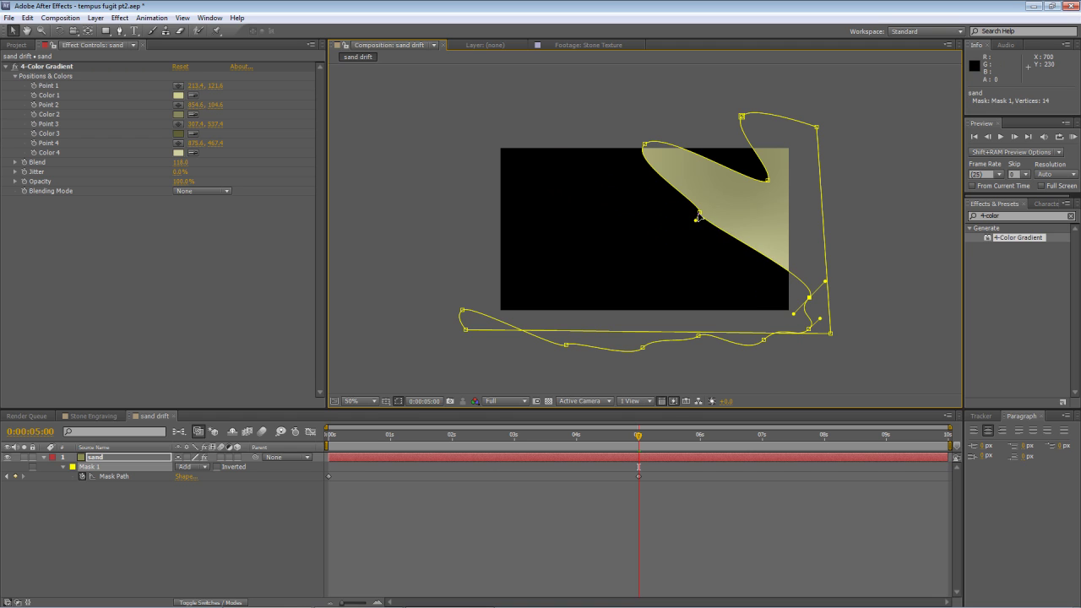
{"action": "left_click_drag", "start_coordinate": [699, 216], "coordinate": [807, 262]}
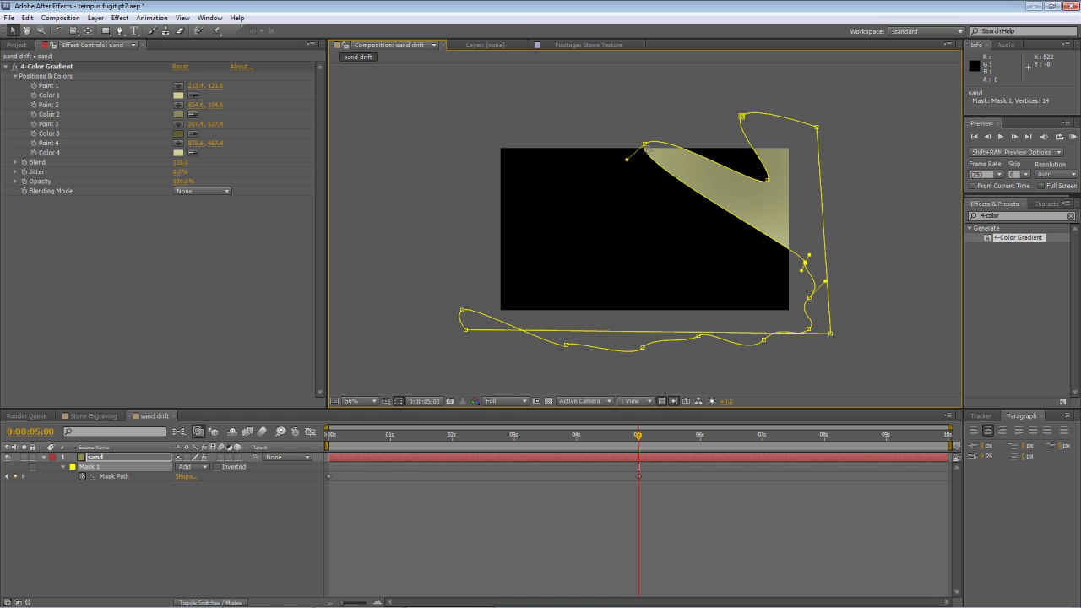
{"action": "left_click_drag", "start_coordinate": [647, 147], "coordinate": [805, 196]}
{"action": "left_click_drag", "start_coordinate": [742, 116], "coordinate": [802, 142]}
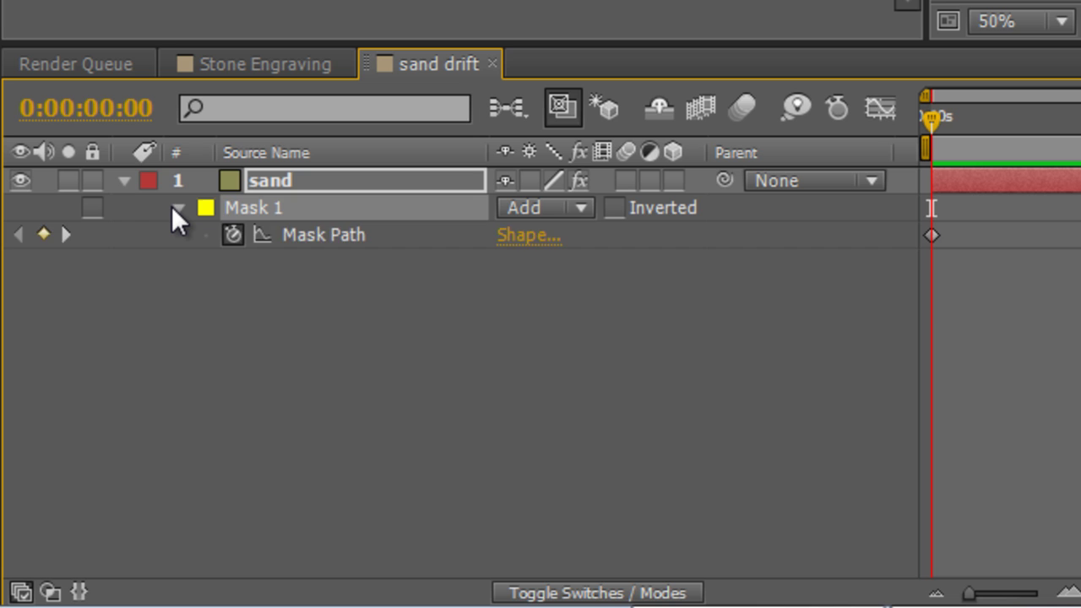
Set Mask 1's feather on the sand layer to 30 pixels
{"action": "left_click", "coordinate": [63, 466]}
{"action": "left_click", "coordinate": [62, 466]}
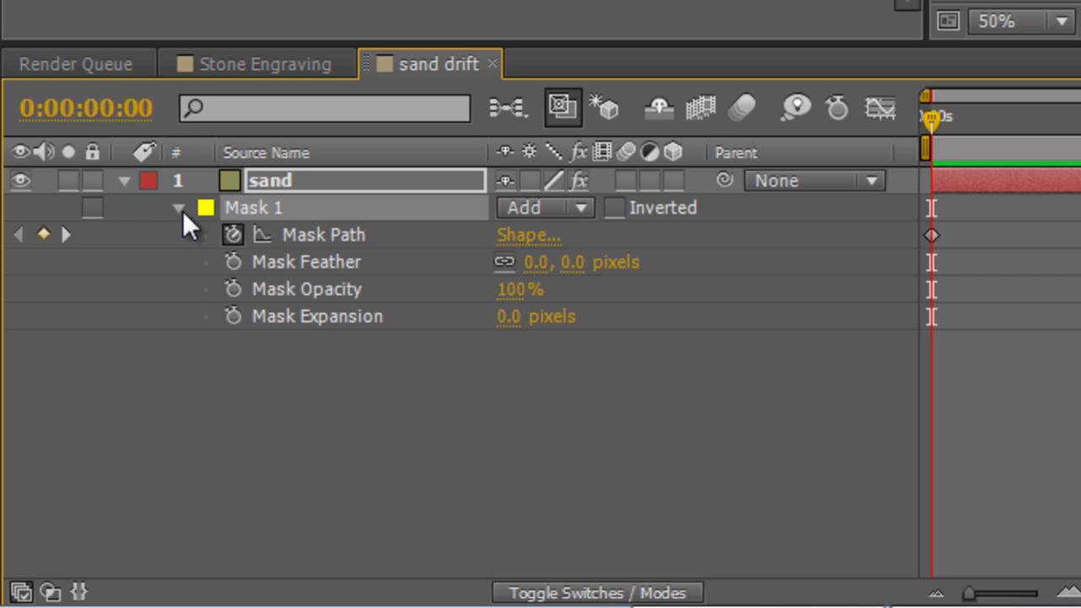
{"action": "left_click", "coordinate": [534, 264]}
{"action": "type", "text": "30"}
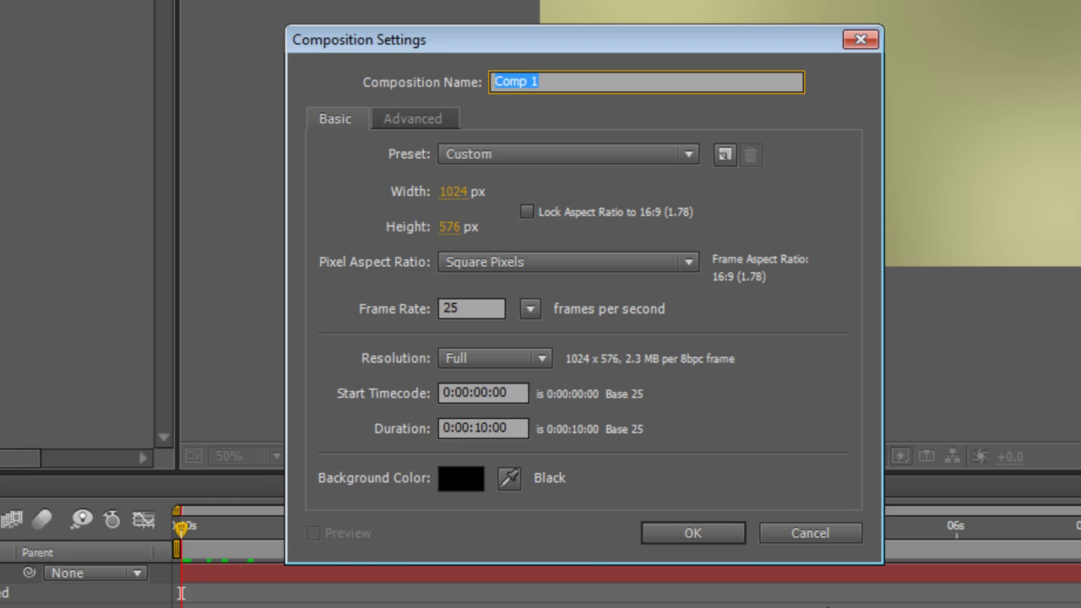
Create a 1024×576, 10-second composition named 'sand storm'
{"action": "type", "text": "sand storm"}
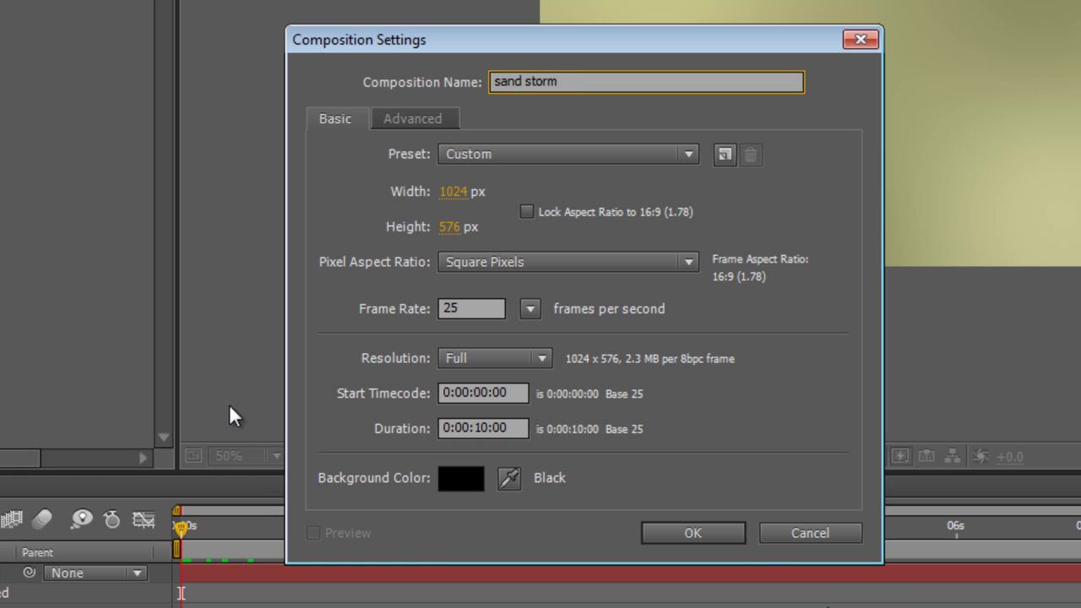
{"action": "left_click", "coordinate": [701, 532]}
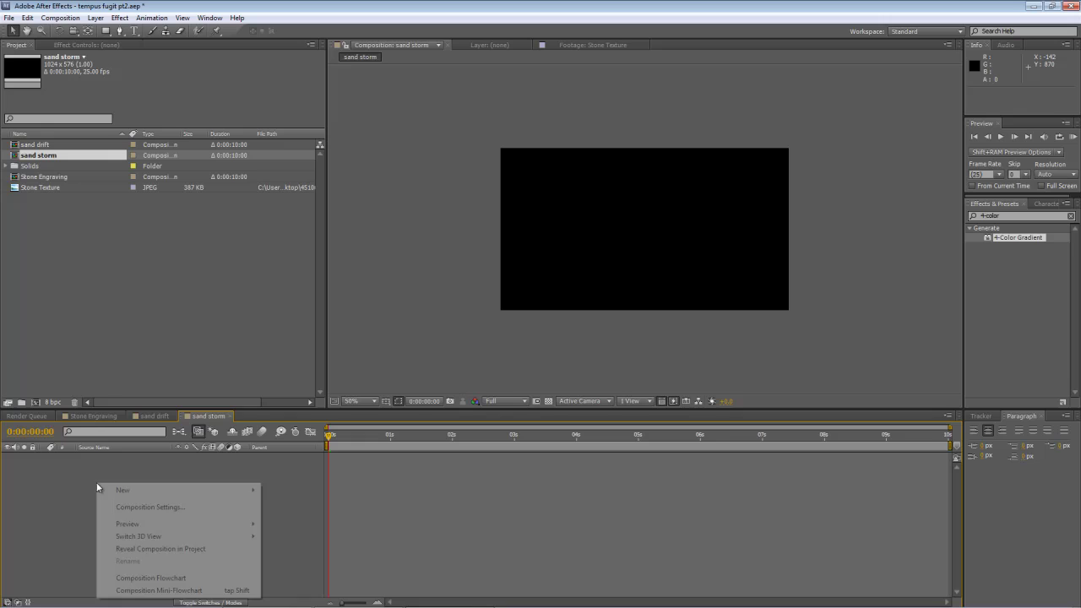
Add a full-frame black 1024×576 solid named 'fractal noise' to the sand storm comp
{"action": "mouse_move", "coordinate": [115, 490]}
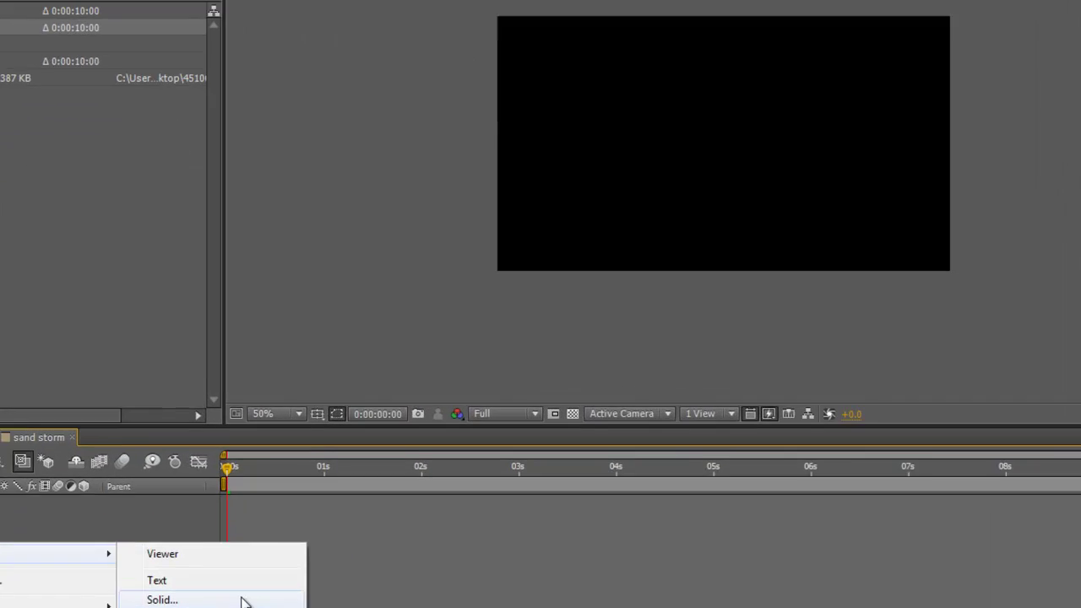
{"action": "left_click", "coordinate": [340, 520]}
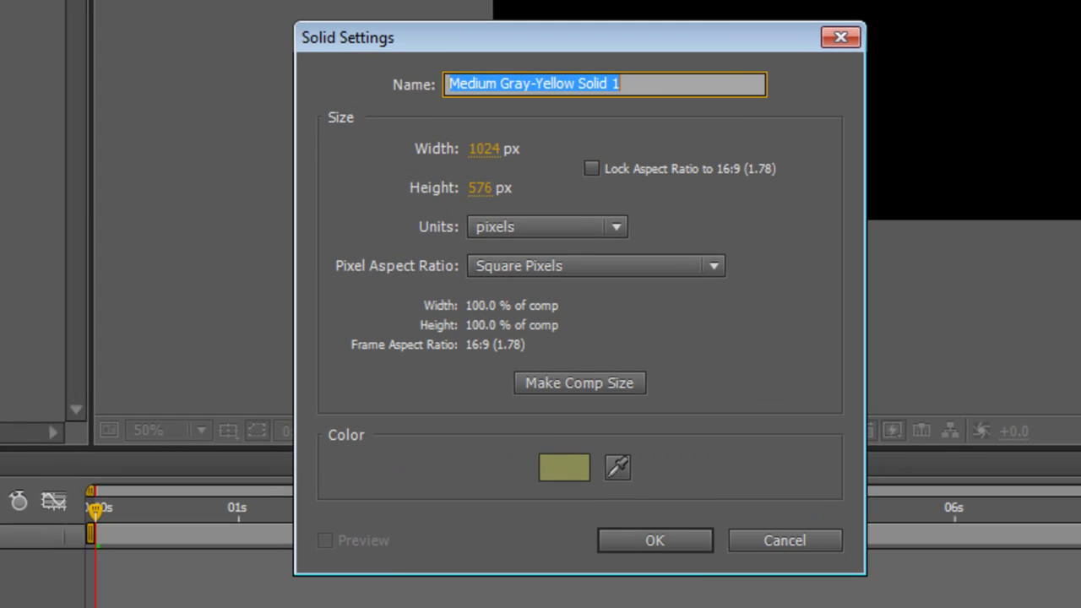
{"action": "type", "text": "fractal noise"}
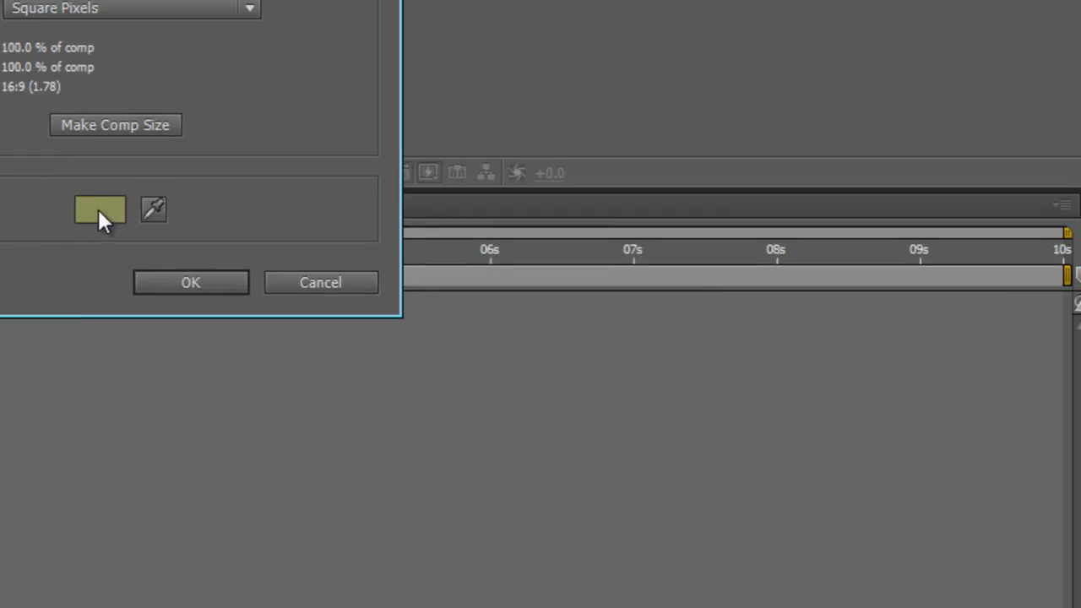
{"action": "left_click", "coordinate": [564, 467]}
{"action": "left_click_drag", "start_coordinate": [490, 336], "coordinate": [626, 571]}
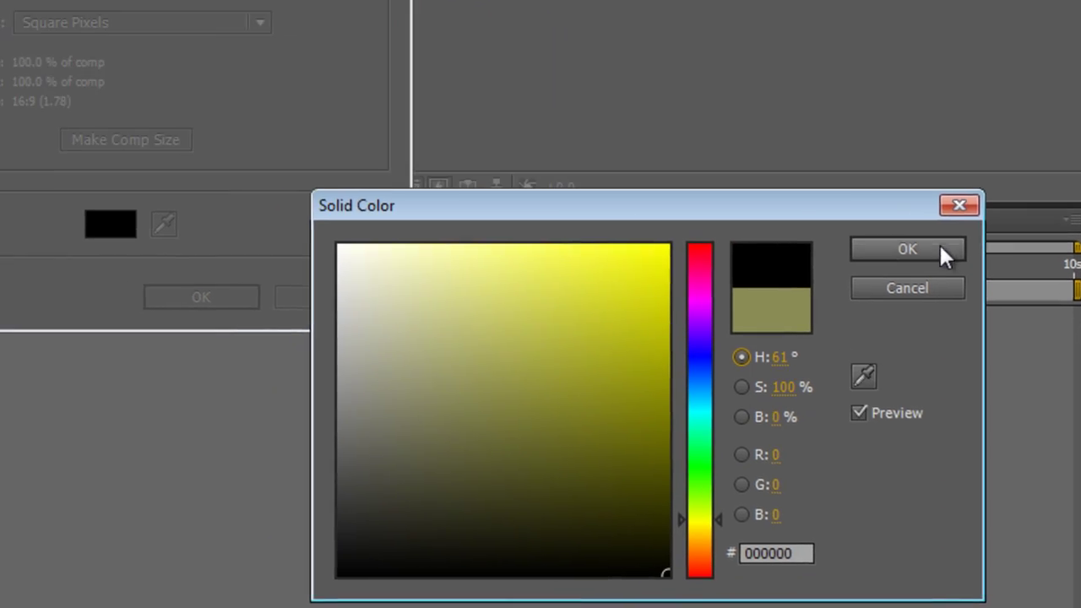
{"action": "left_click", "coordinate": [849, 193]}
{"action": "left_click", "coordinate": [654, 559]}
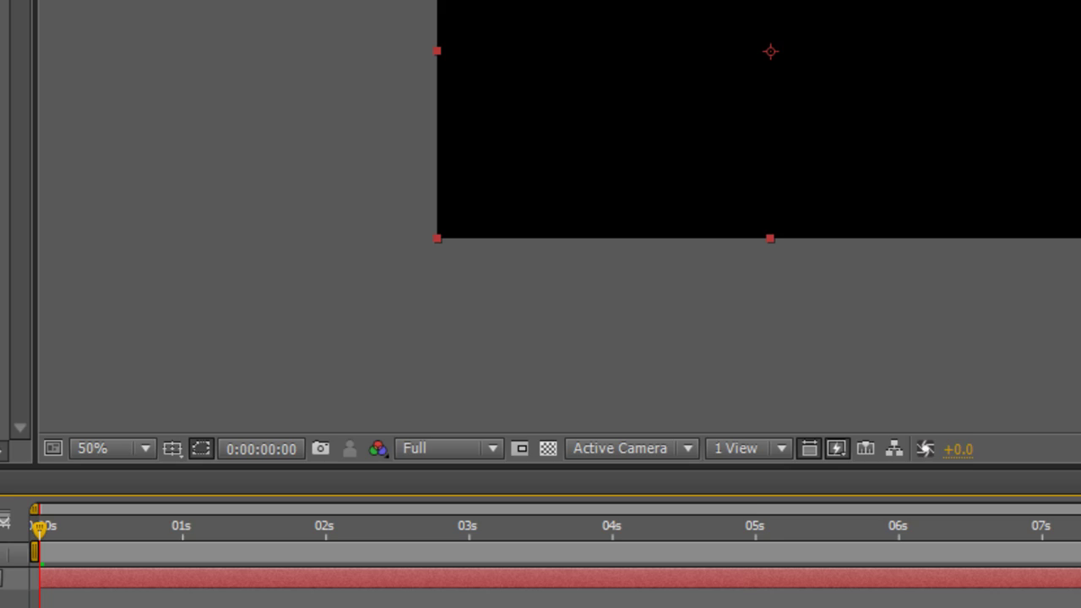
{"action": "type", "text": "fractal noise"}
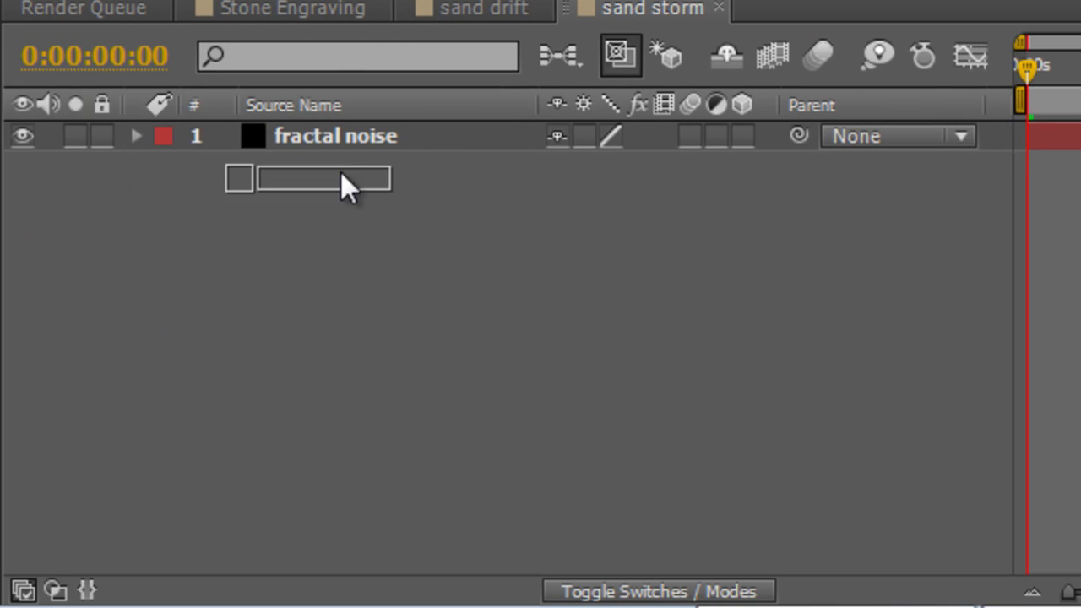
Apply Fractal Noise to the fractal noise layer with Subscale fractal type and Contrast 150
{"action": "left_click_drag", "start_coordinate": [341, 171], "coordinate": [369, 138]}
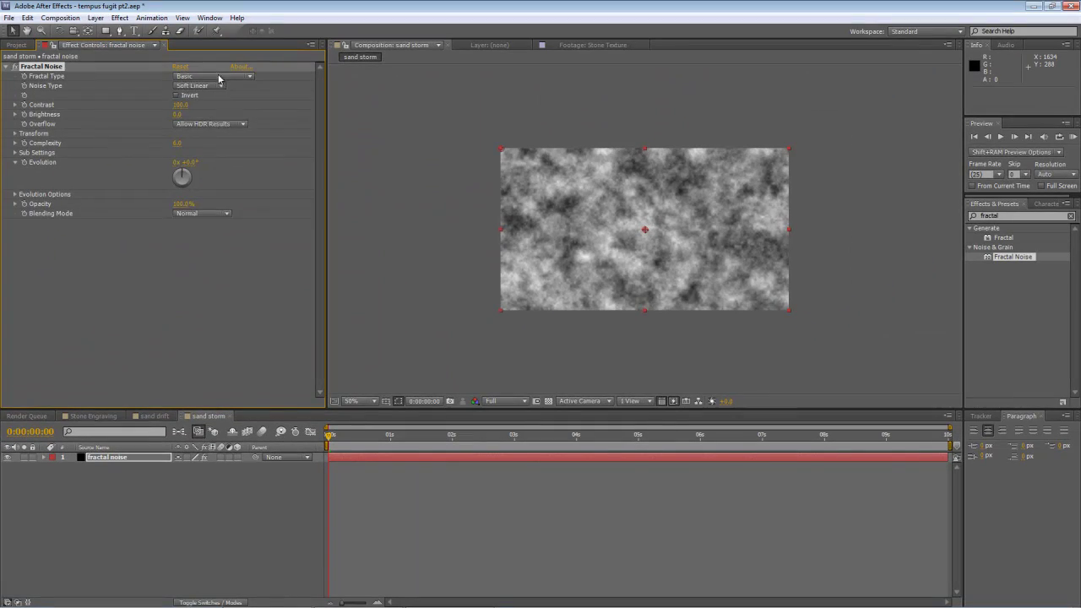
{"action": "left_click", "coordinate": [211, 76]}
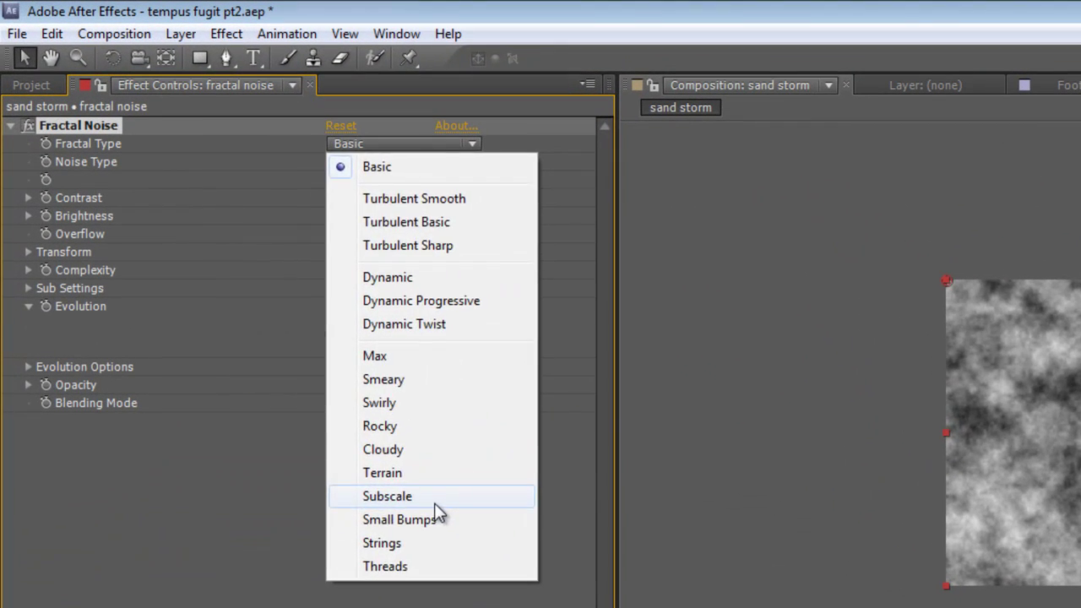
{"action": "left_click", "coordinate": [362, 410]}
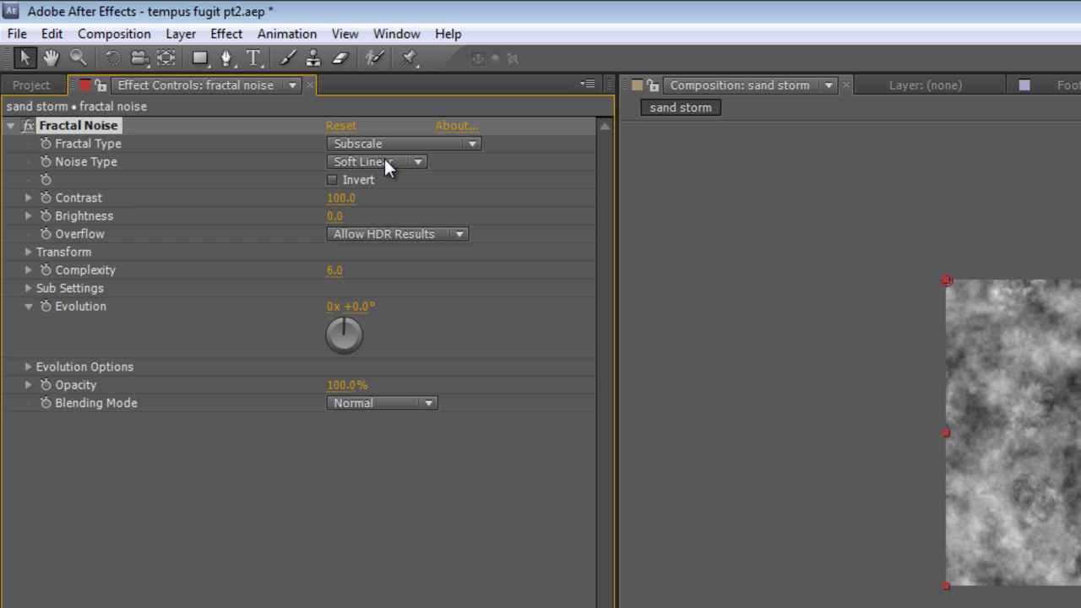
{"action": "left_click", "coordinate": [341, 199]}
{"action": "type", "text": "15"}
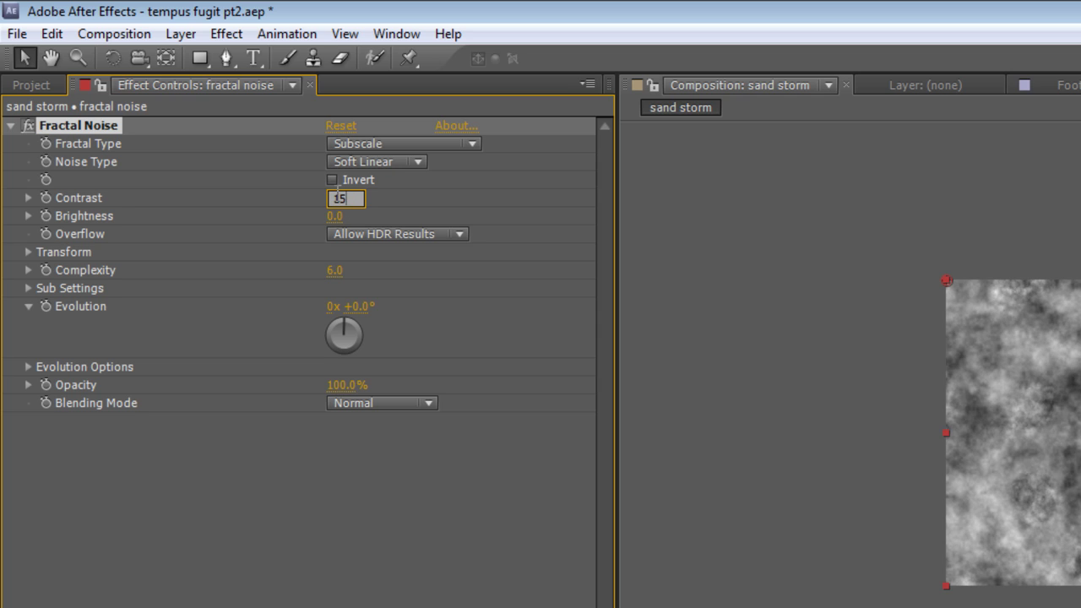
{"action": "type", "text": "0"}
{"action": "key", "text": "Return"}
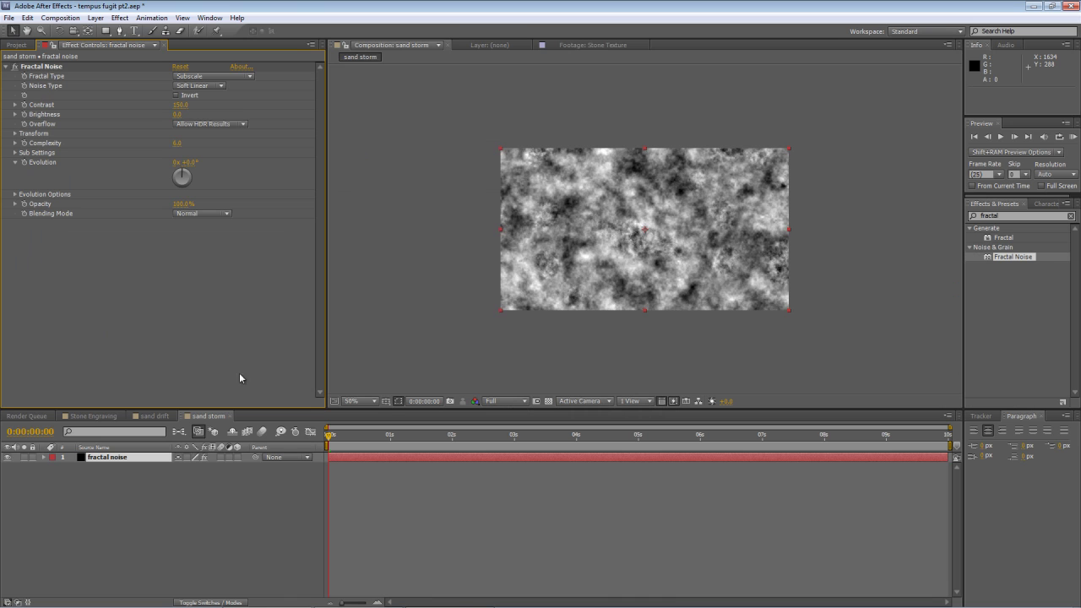
{"action": "left_click", "coordinate": [300, 439]}
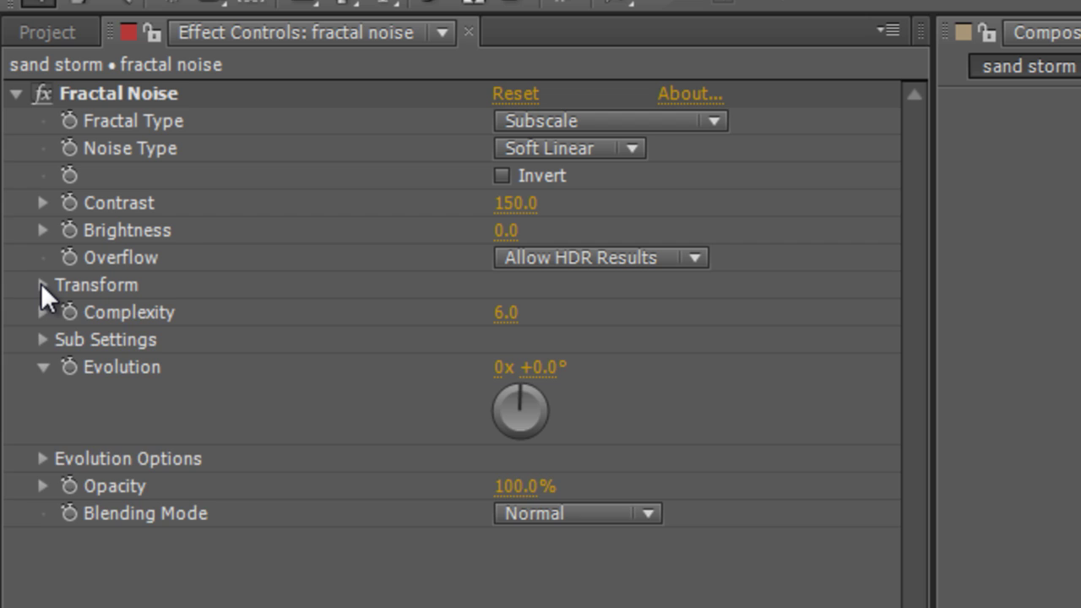
Keyframe Offset Turbulence from 102, 76 at 0s to 984, 546 at 5s
{"action": "left_click", "coordinate": [14, 133]}
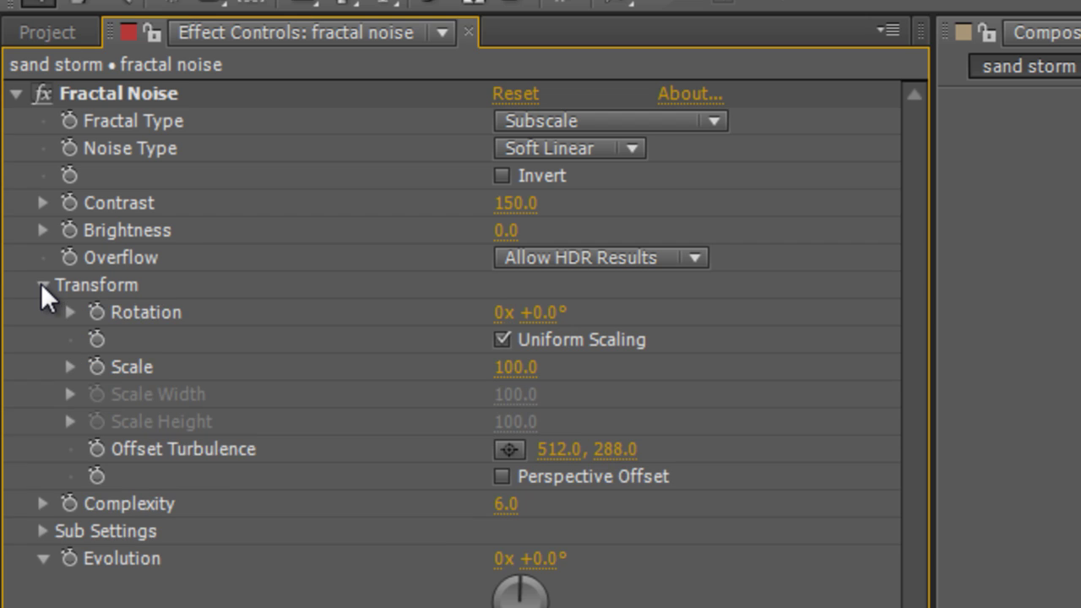
{"action": "left_click", "coordinate": [98, 449]}
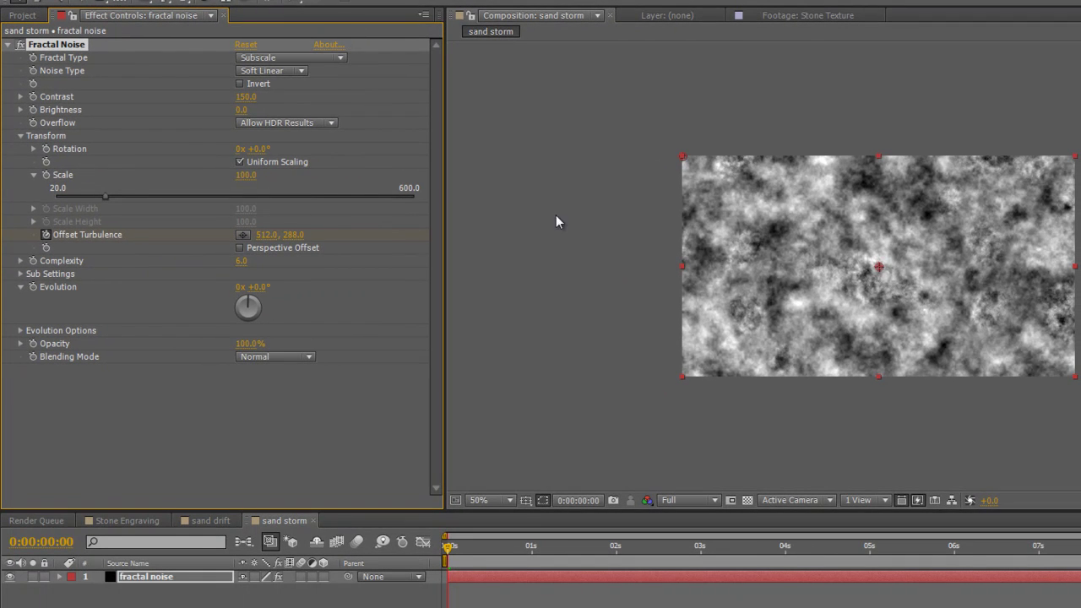
{"action": "left_click_drag", "start_coordinate": [876, 266], "coordinate": [720, 187]}
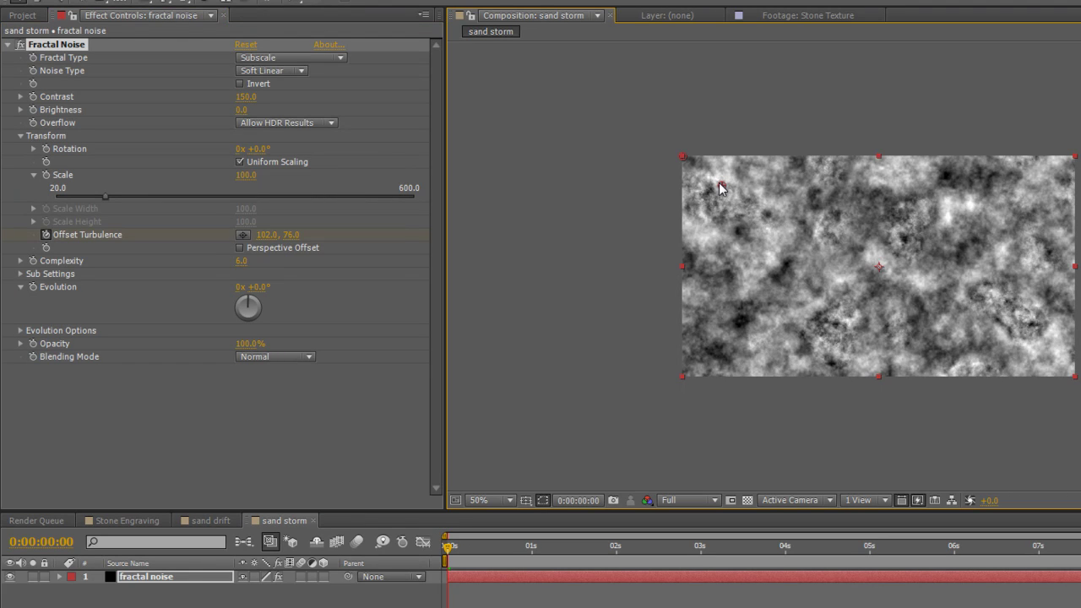
{"action": "left_click", "coordinate": [870, 547]}
{"action": "left_click_drag", "start_coordinate": [867, 548], "coordinate": [871, 550]}
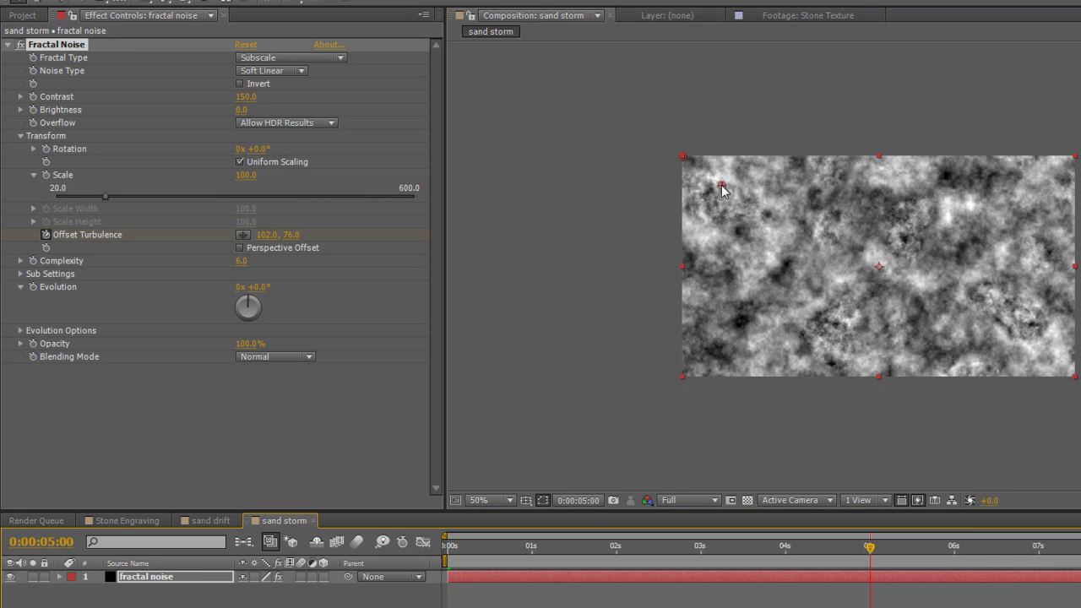
{"action": "left_click_drag", "start_coordinate": [722, 186], "coordinate": [1077, 387]}
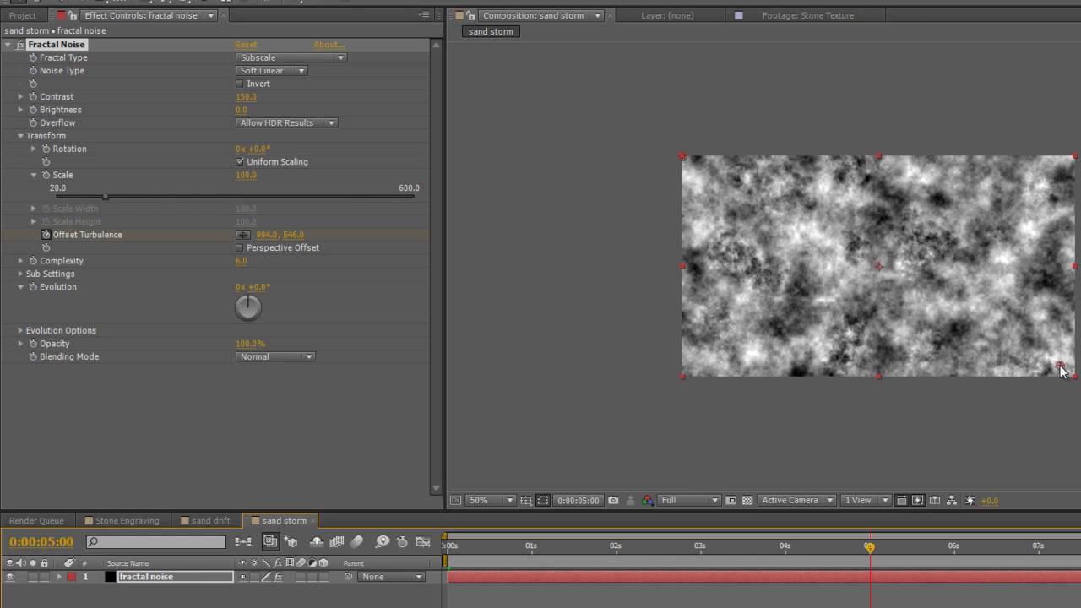
Scrub from the start to preview the noise drifting, then return to Stone Engraving
{"action": "left_click_drag", "start_coordinate": [467, 547], "coordinate": [437, 559]}
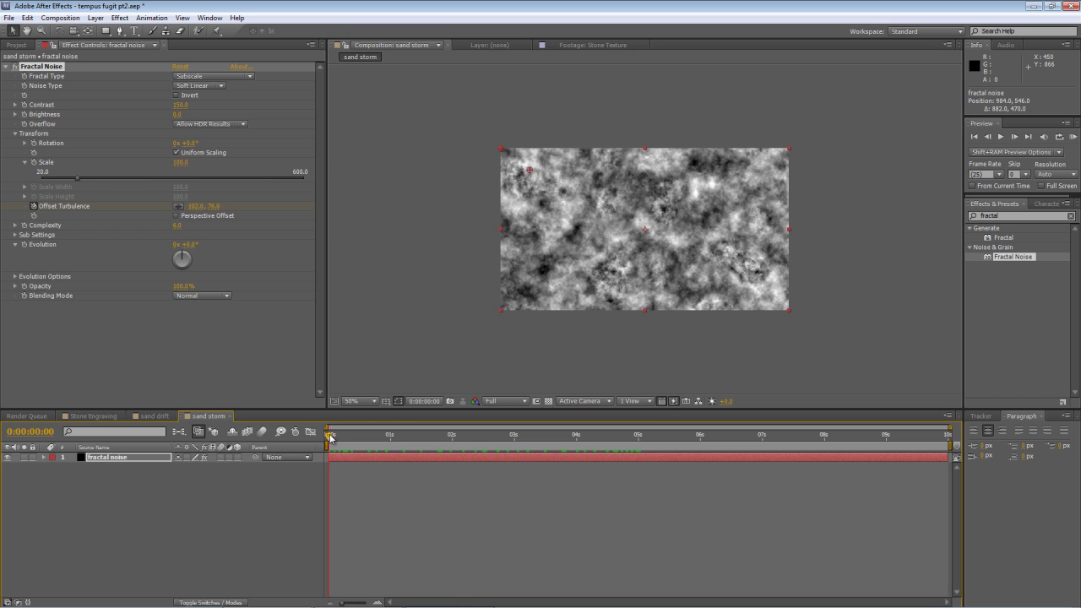
{"action": "left_click_drag", "start_coordinate": [330, 436], "coordinate": [649, 467]}
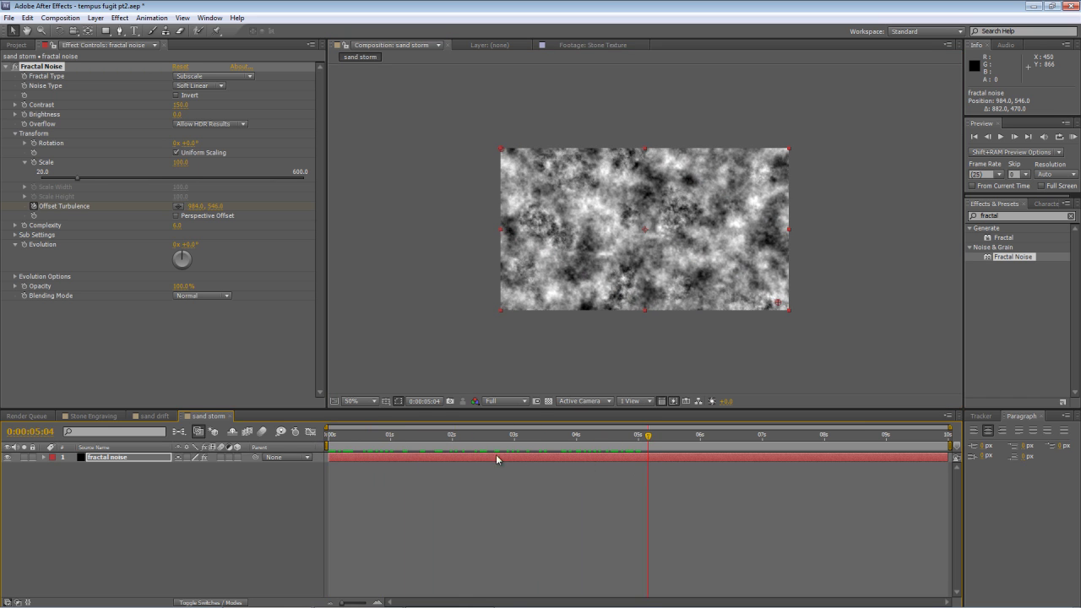
{"action": "left_click", "coordinate": [94, 416]}
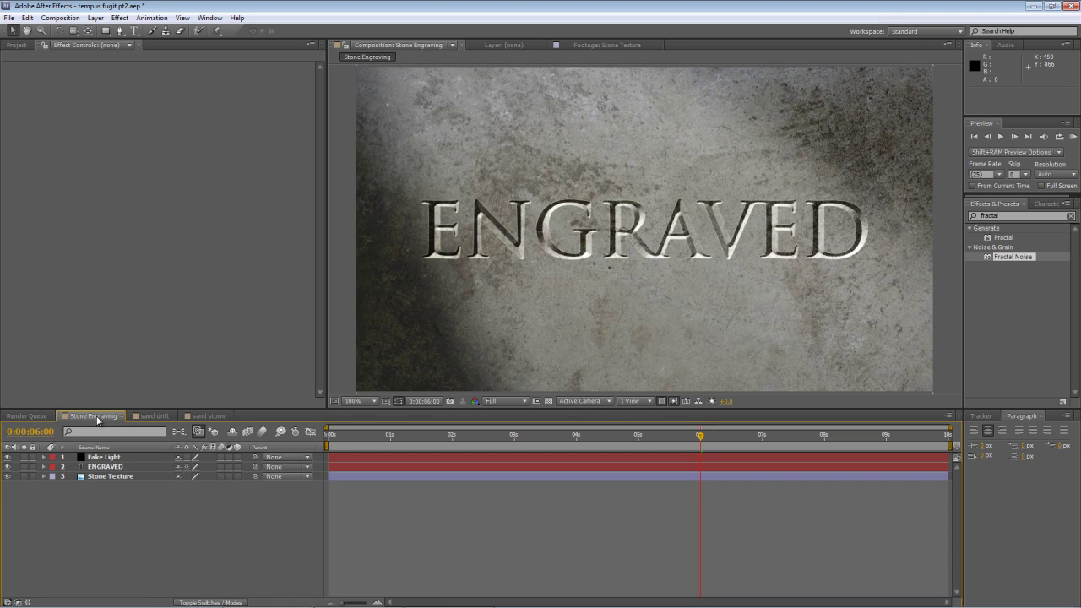
Add the sand drift comp below Fake Light and the sand storm comp as the bottom layer
{"action": "key", "text": "ctrl+0"}
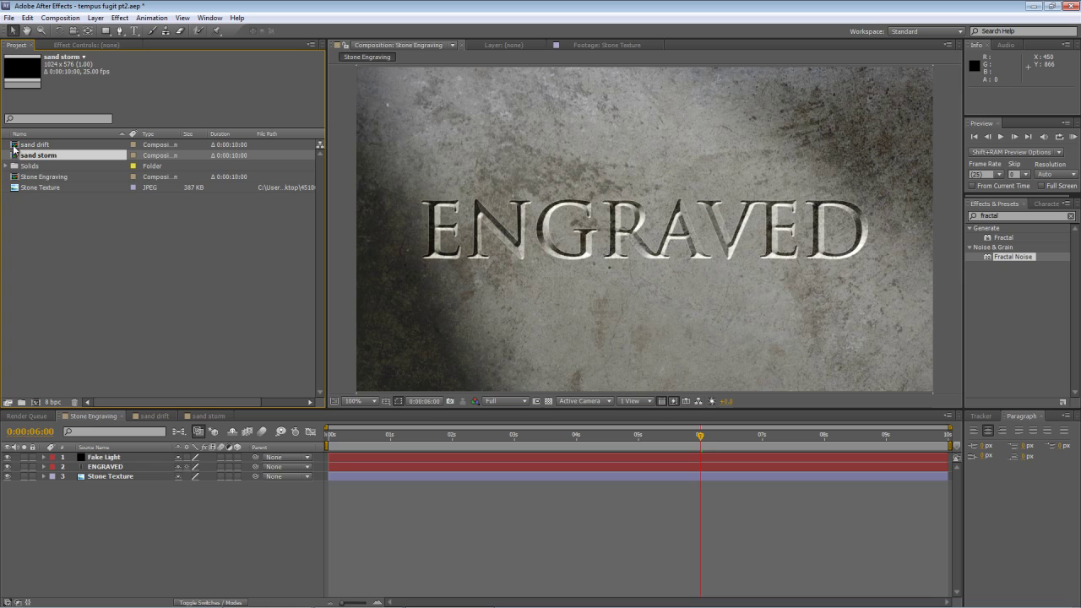
{"action": "left_click_drag", "start_coordinate": [14, 149], "coordinate": [79, 467]}
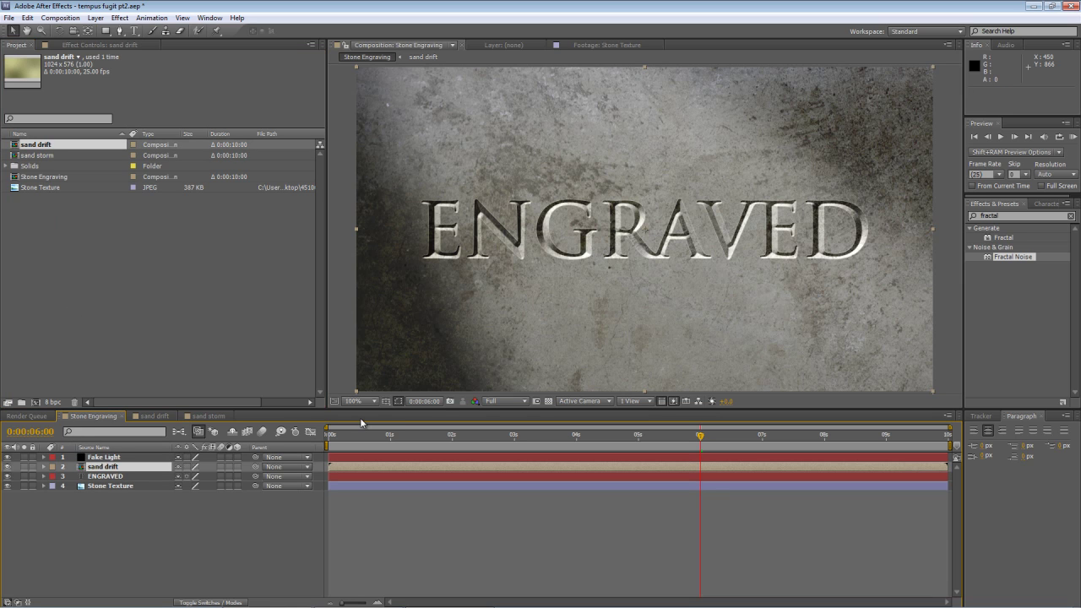
{"action": "left_click_drag", "start_coordinate": [369, 440], "coordinate": [485, 446]}
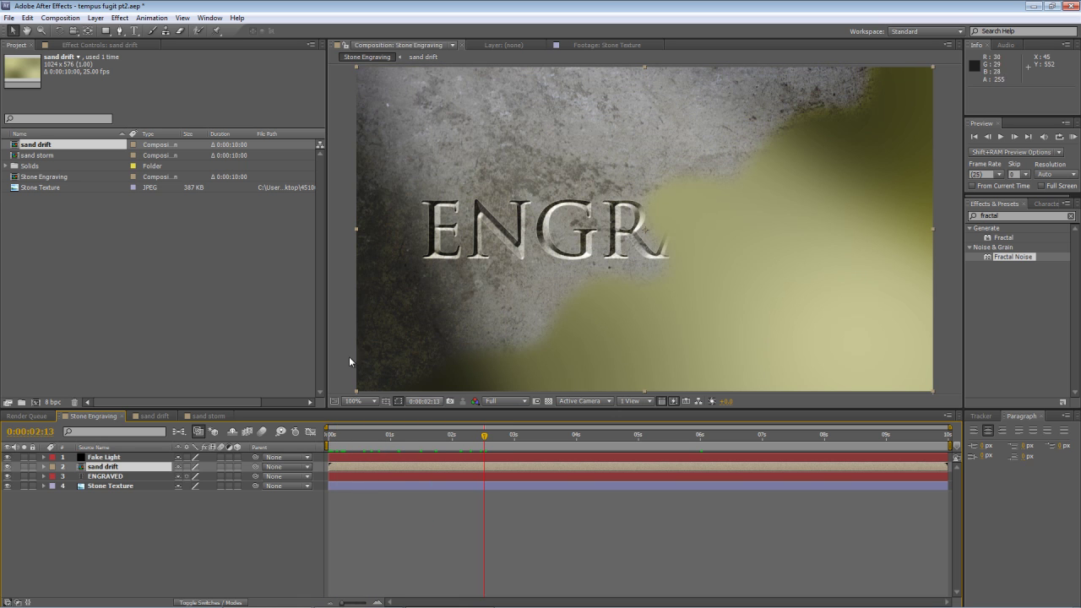
{"action": "left_click_drag", "start_coordinate": [19, 156], "coordinate": [53, 531]}
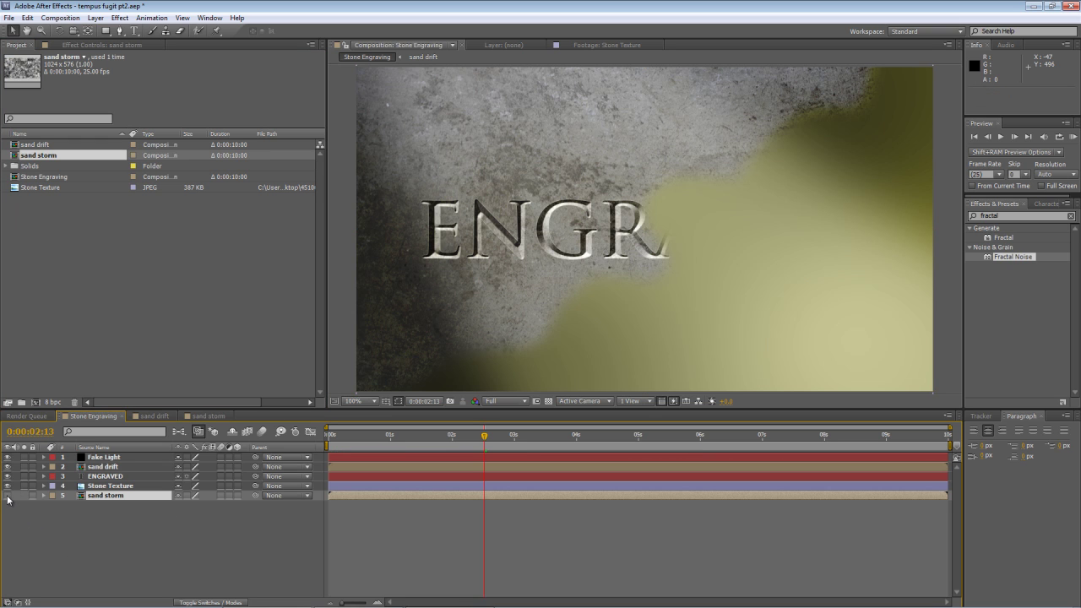
Apply the Displacement Map effect to the sand drift layer
{"action": "left_click", "coordinate": [101, 468]}
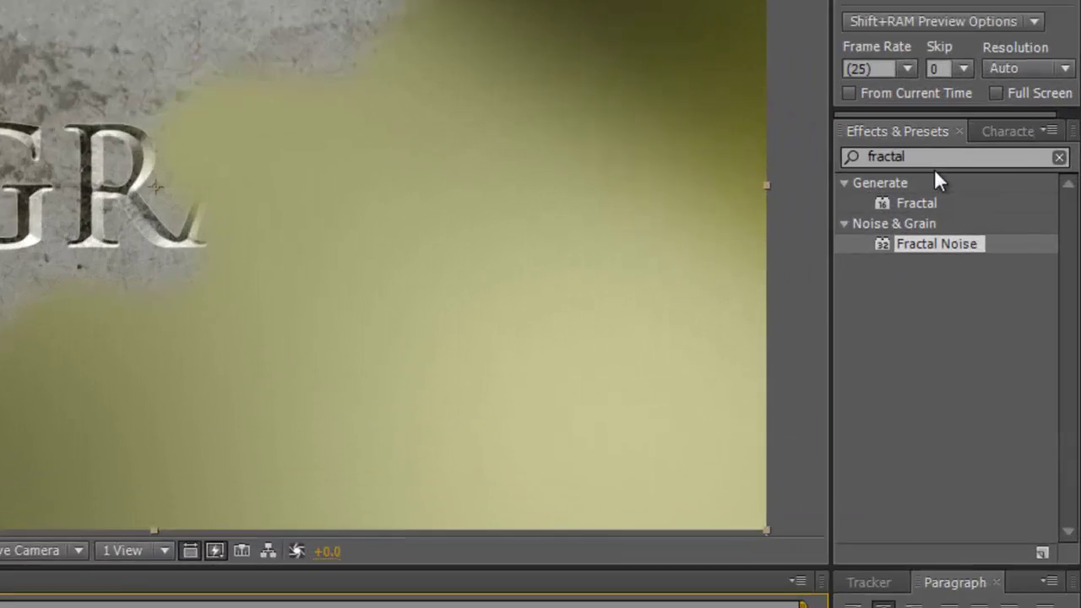
{"action": "left_click", "coordinate": [1005, 217]}
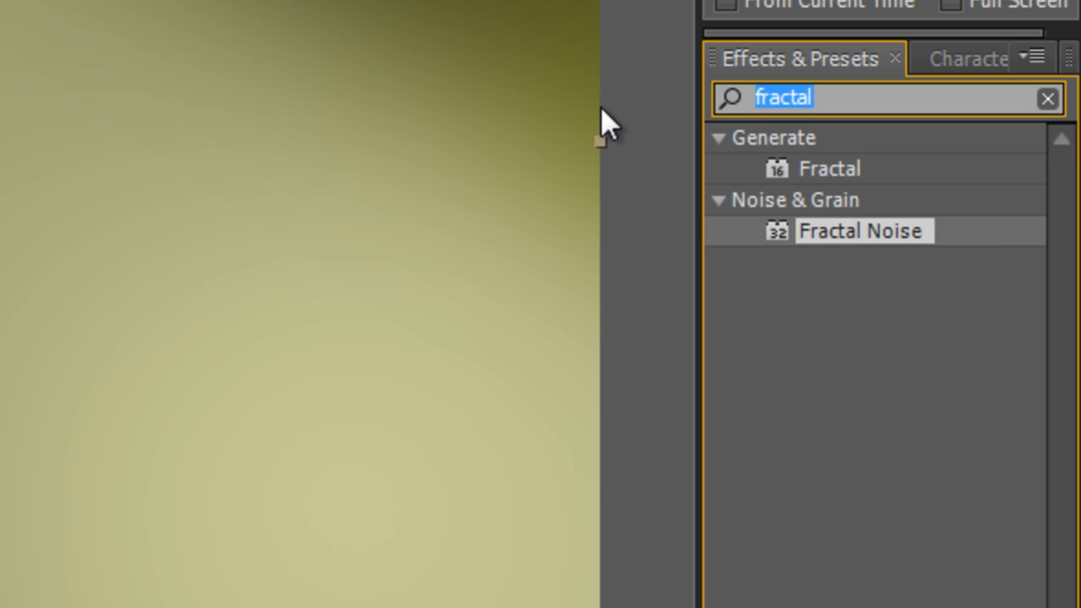
{"action": "type", "text": "displ"}
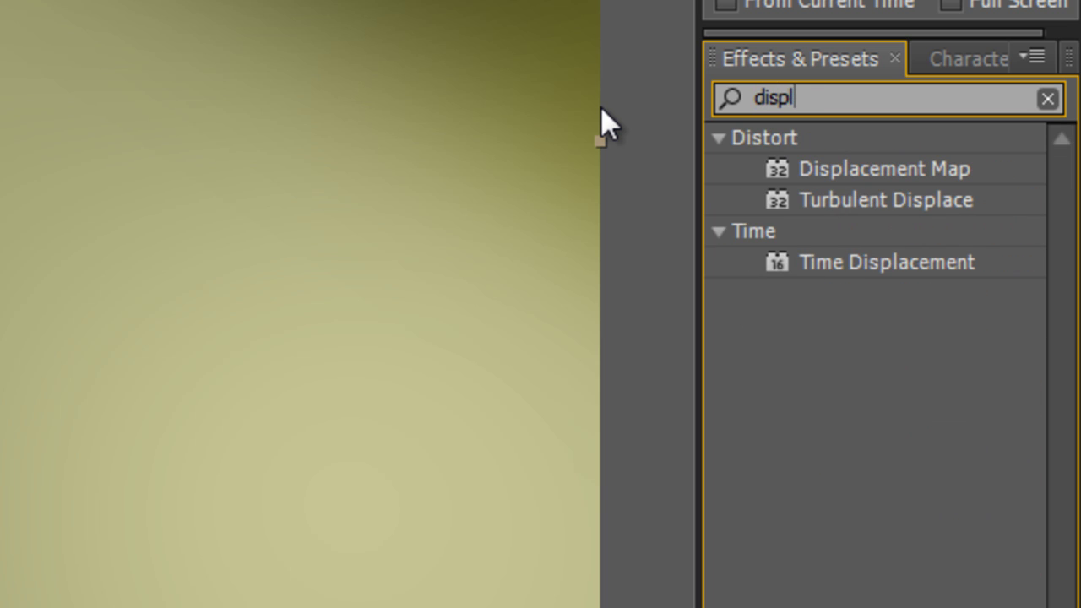
{"action": "left_click", "coordinate": [871, 170]}
{"action": "left_click_drag", "start_coordinate": [870, 168], "coordinate": [423, 154]}
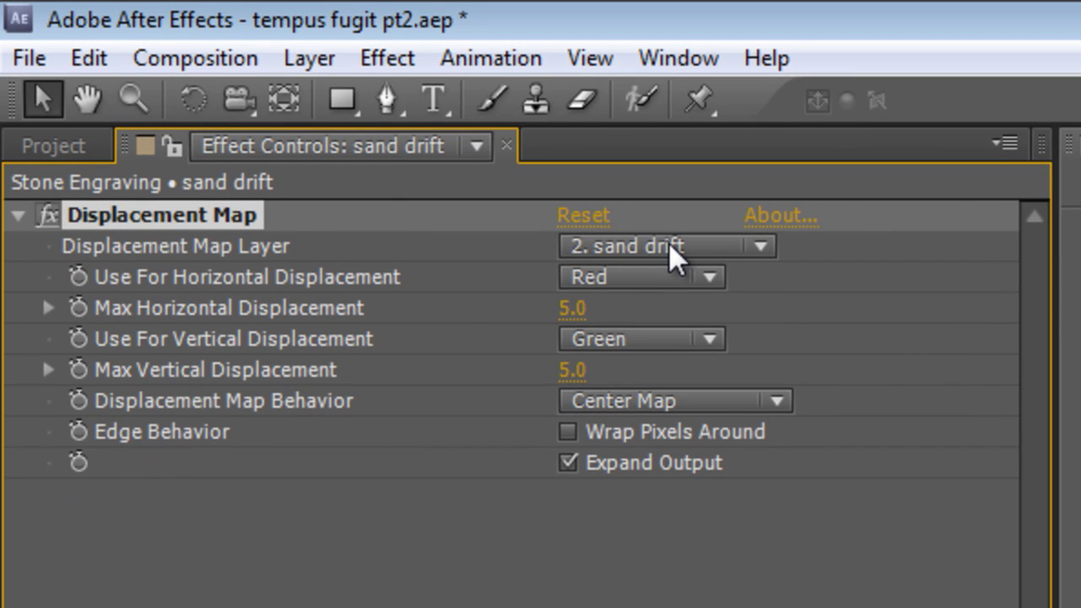
Use sand storm as the displacement map layer, with Luminance for horizontal and vertical channels
{"action": "left_click", "coordinate": [669, 243]}
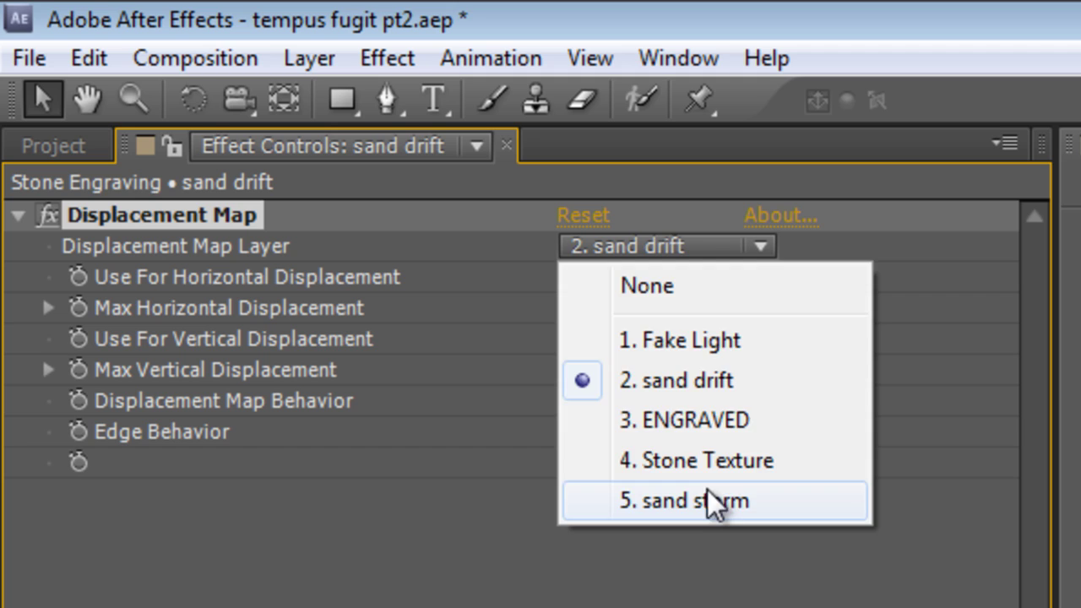
{"action": "left_click", "coordinate": [705, 500]}
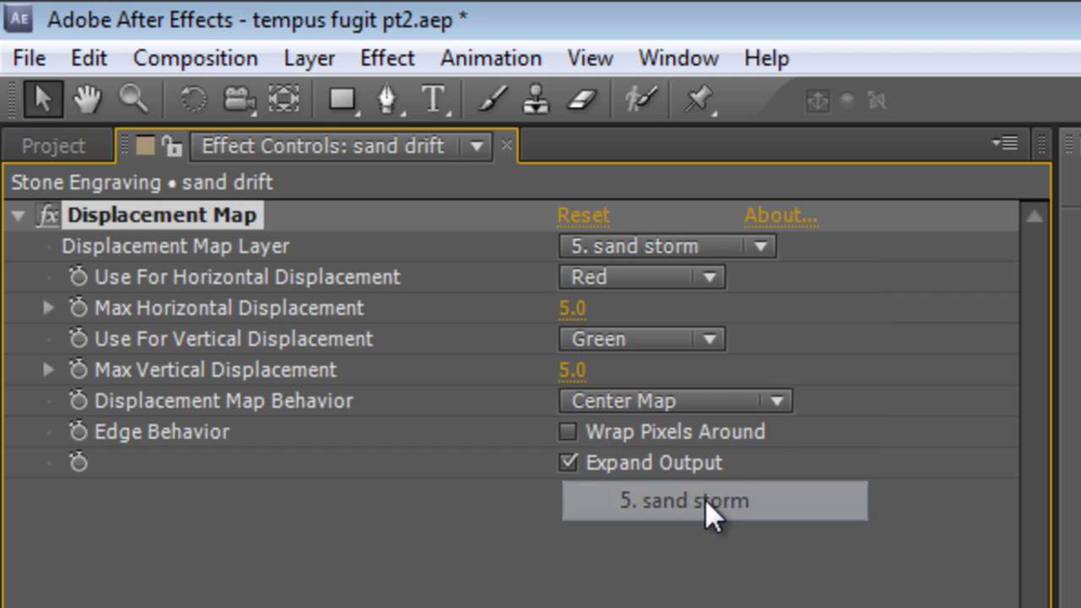
{"action": "left_click", "coordinate": [621, 278]}
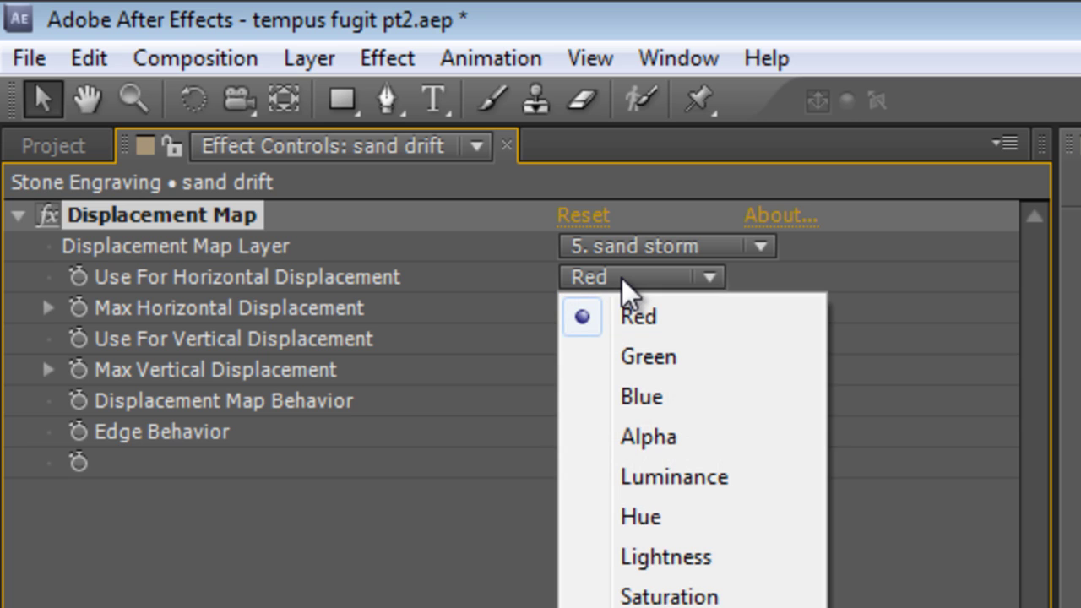
{"action": "left_click", "coordinate": [649, 488]}
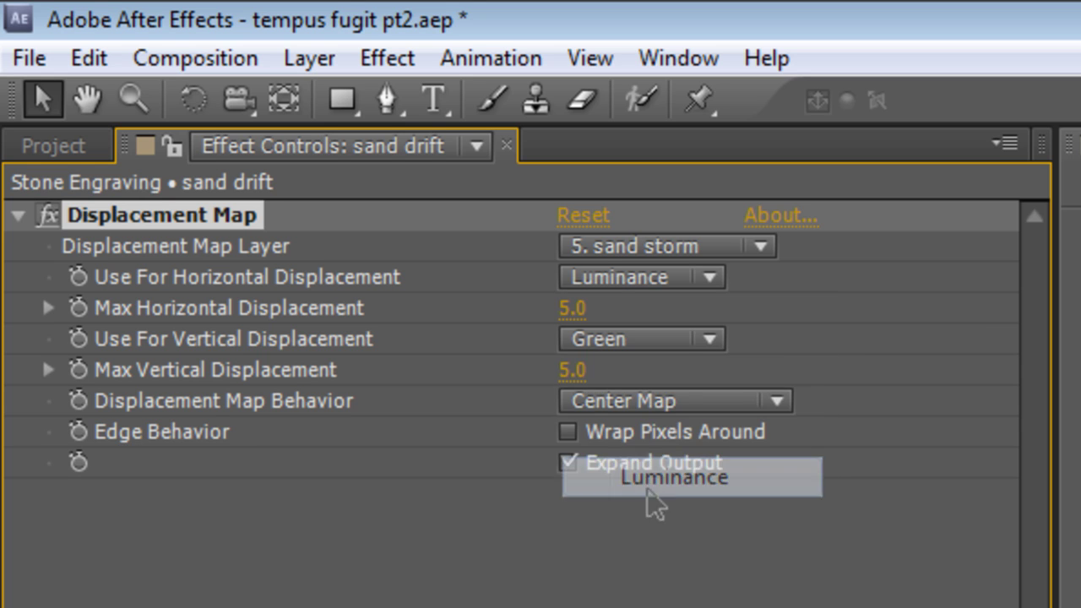
{"action": "left_click", "coordinate": [650, 336]}
{"action": "left_click", "coordinate": [677, 539]}
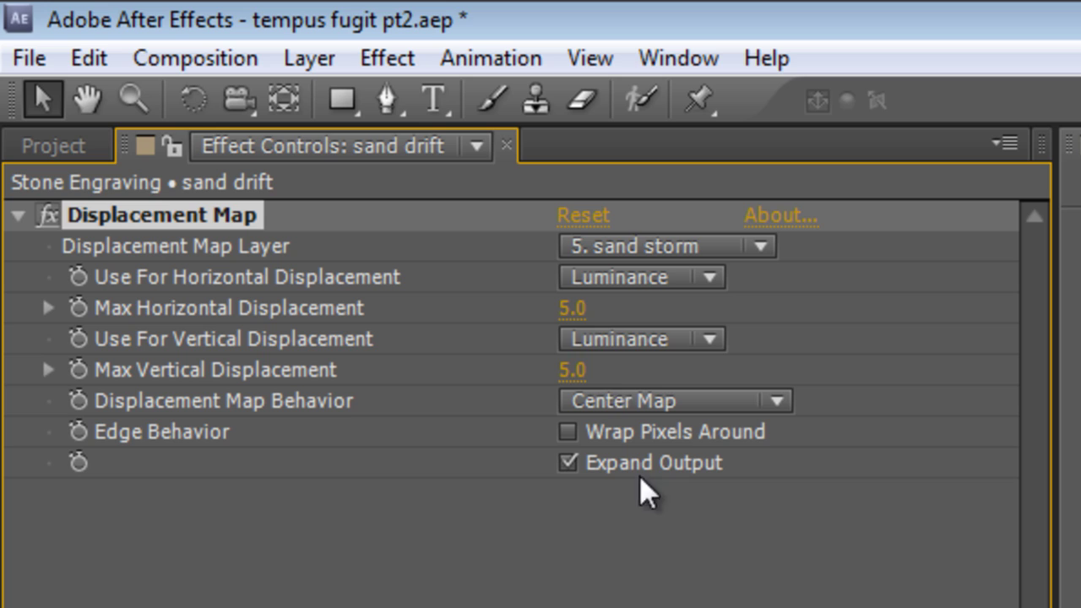
Set Max Horizontal and Max Vertical Displacement both to 30
{"action": "left_click", "coordinate": [570, 308]}
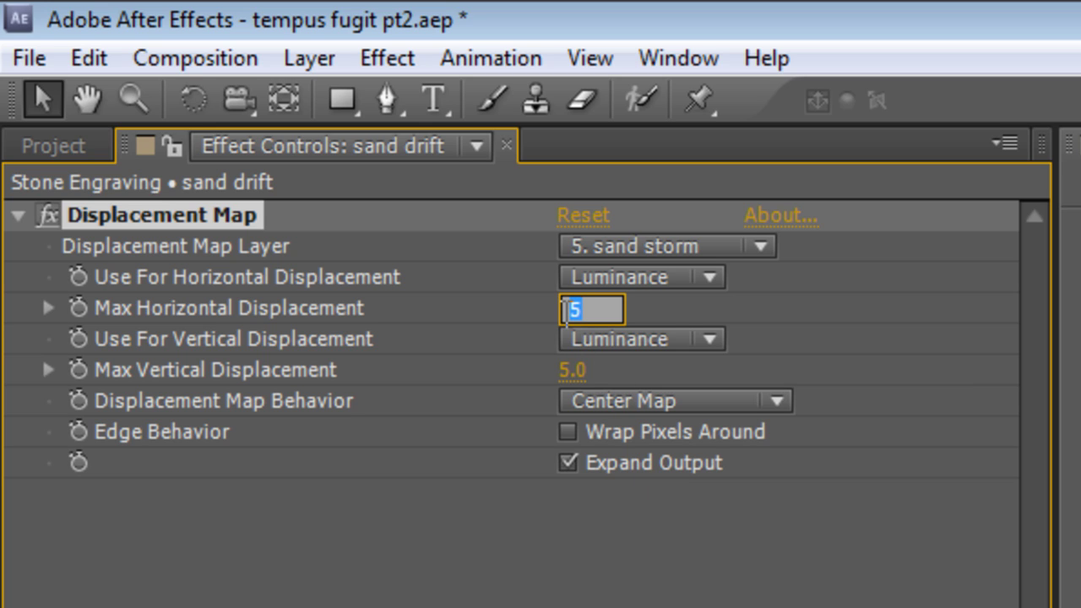
{"action": "type", "text": "30"}
{"action": "left_click", "coordinate": [571, 370]}
{"action": "type", "text": "30"}
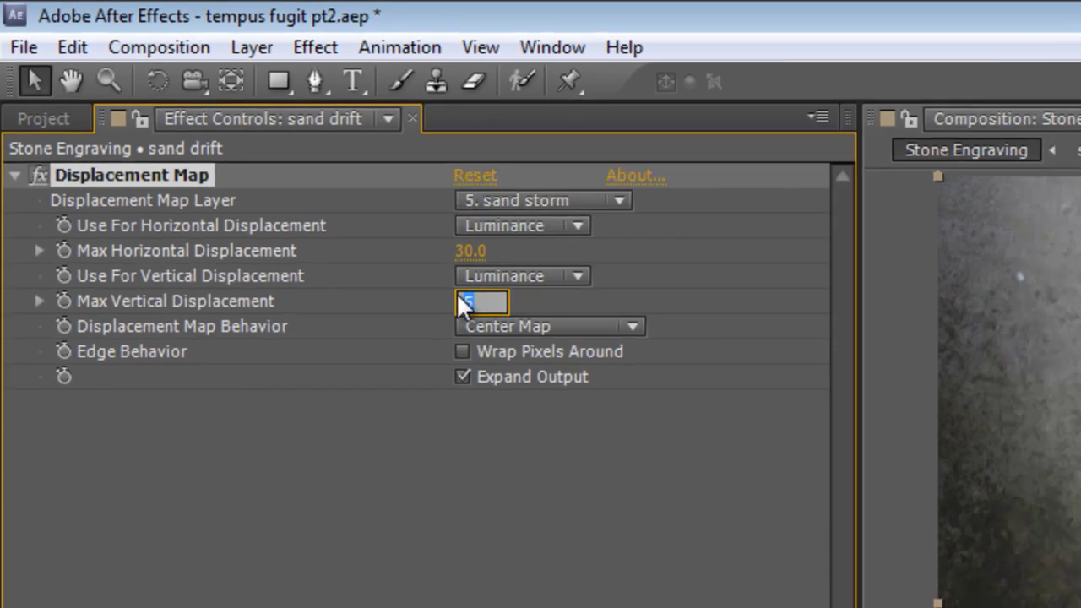
{"action": "key", "text": "Return"}
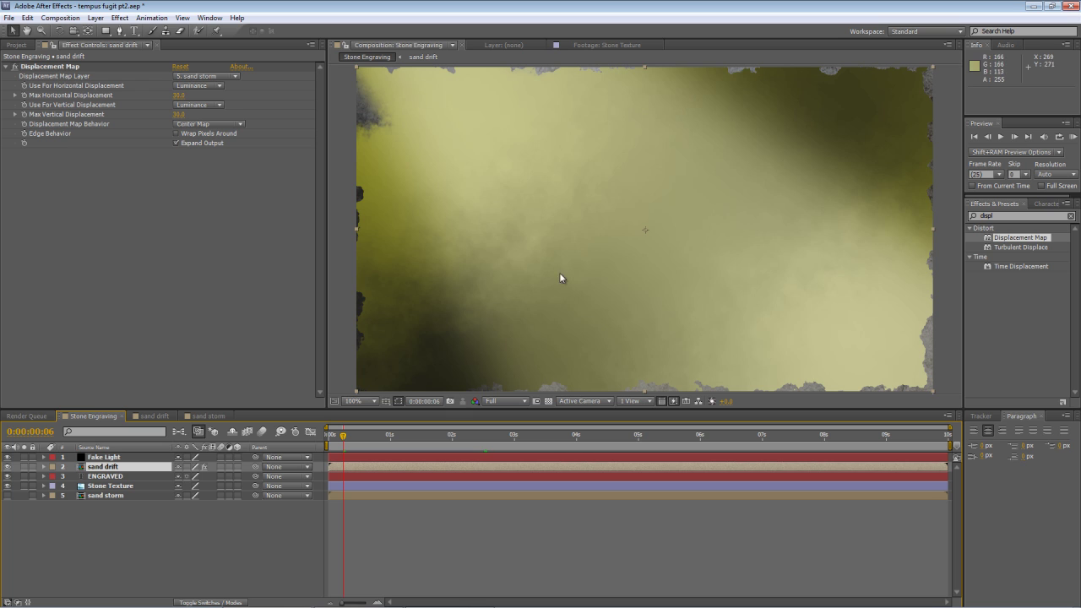
{"action": "left_click_drag", "start_coordinate": [340, 438], "coordinate": [373, 436]}
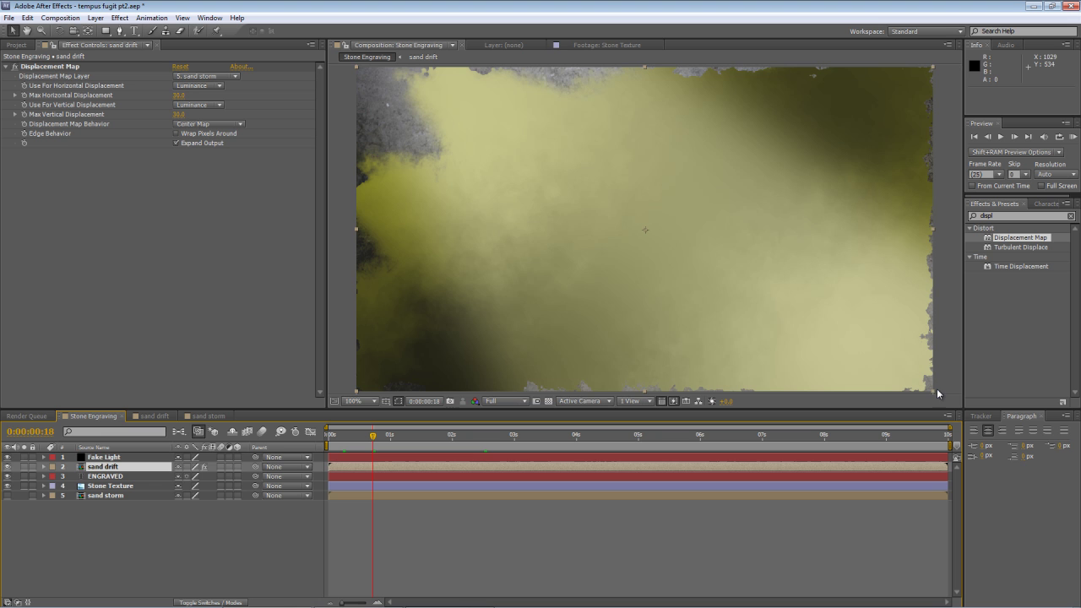
Set the sand drift layer's Scale to 110% and check the enlarged drift over time
{"action": "left_click", "coordinate": [142, 502]}
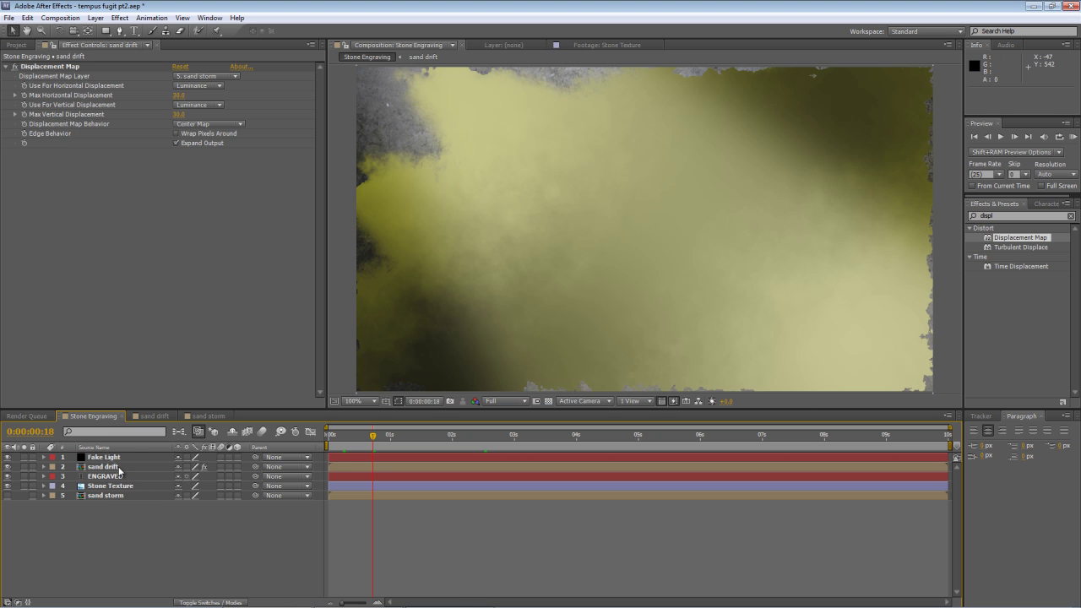
{"action": "left_click", "coordinate": [119, 470]}
{"action": "key", "text": "s"}
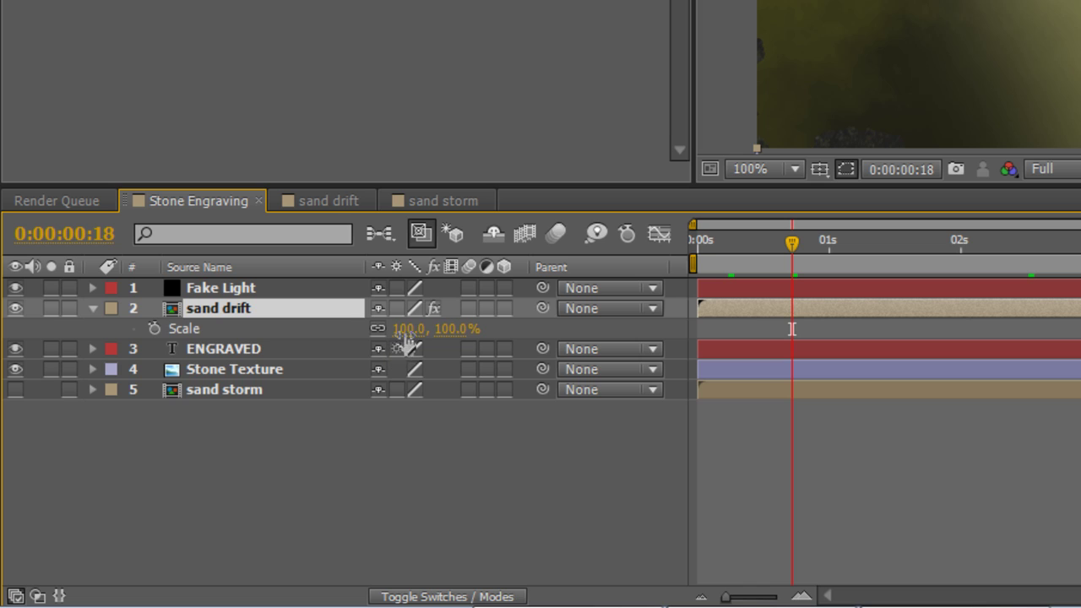
{"action": "left_click_drag", "start_coordinate": [406, 332], "coordinate": [414, 331]}
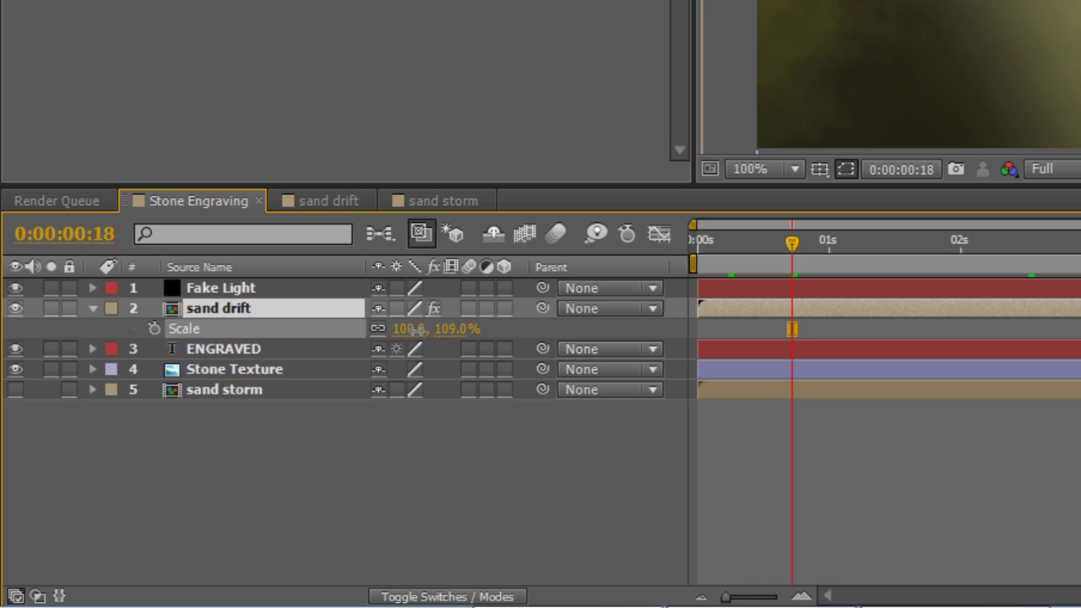
{"action": "left_click", "coordinate": [414, 330]}
{"action": "type", "text": "11"}
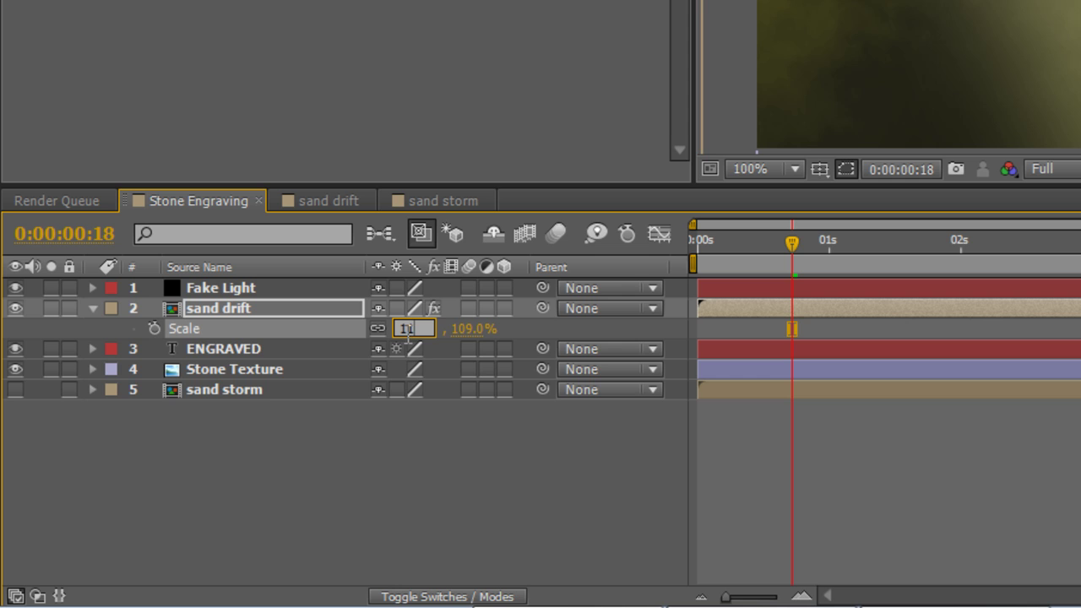
{"action": "type", "text": "0"}
{"action": "key", "text": "Return"}
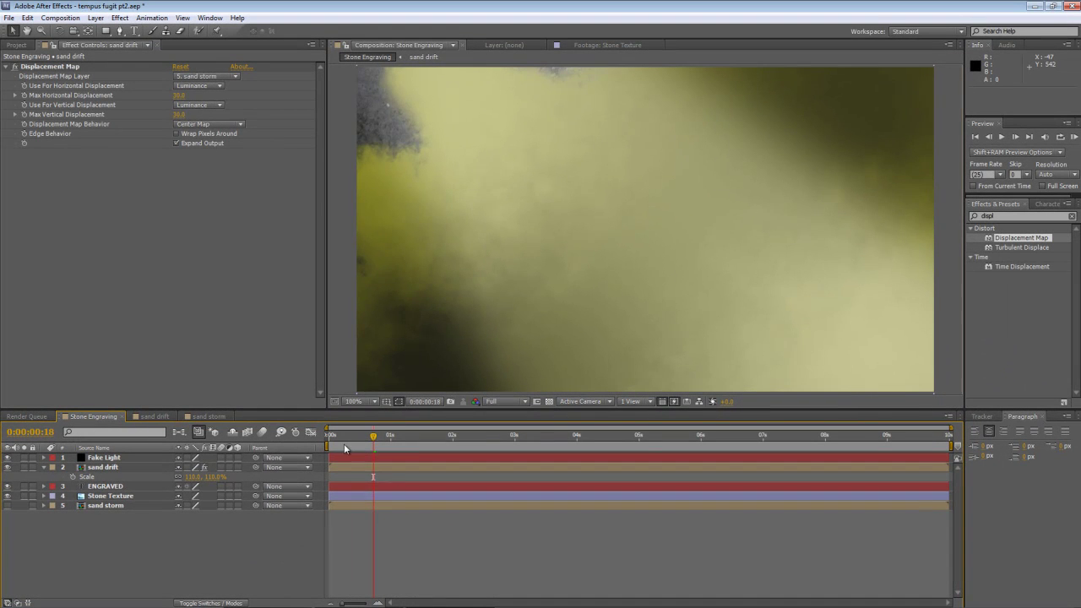
{"action": "mouse_move", "coordinate": [327, 443]}
{"action": "left_mouse_down"}
{"action": "mouse_move", "coordinate": [629, 452]}
{"action": "mouse_move", "coordinate": [331, 451]}
{"action": "left_mouse_up"}
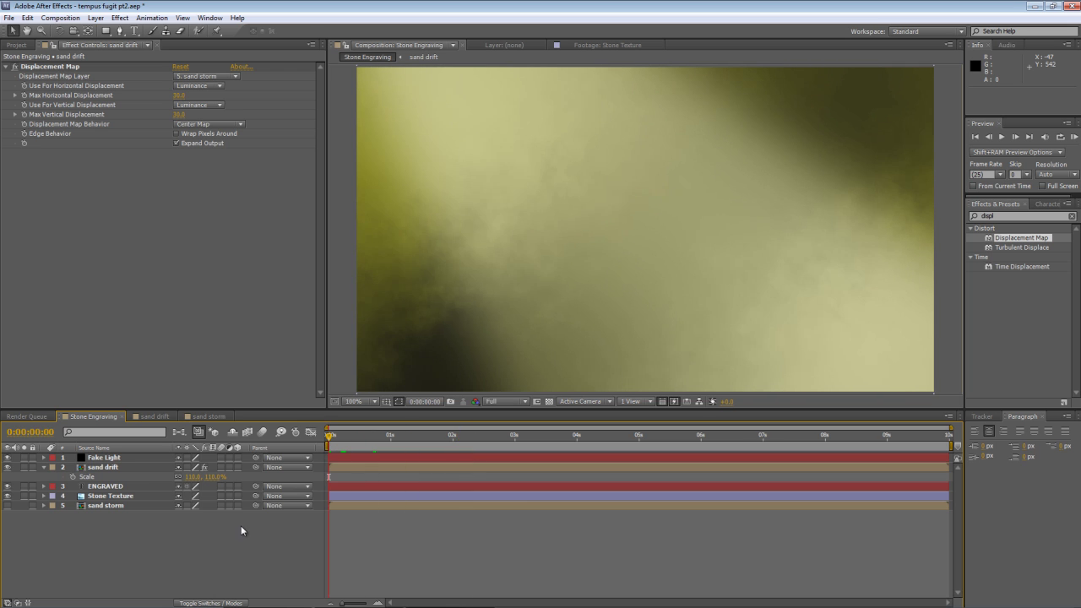
Add a Bevel and Emboss layer style to sand drift with Soften raised to about 12.6
{"action": "left_click_drag", "start_coordinate": [329, 437], "coordinate": [420, 449]}
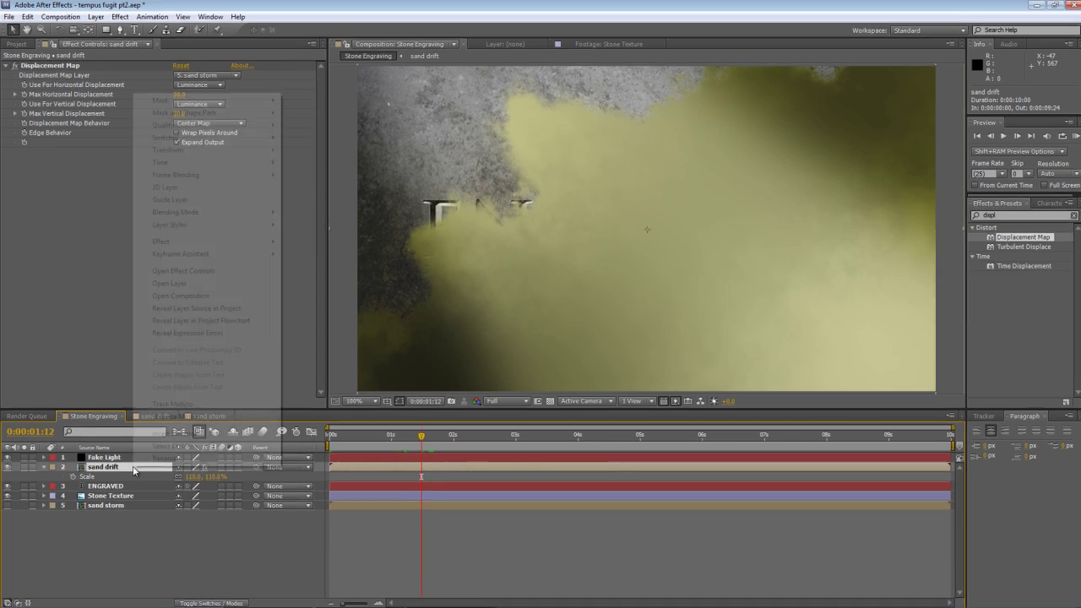
{"action": "right_click", "coordinate": [133, 467]}
{"action": "mouse_move", "coordinate": [207, 234]}
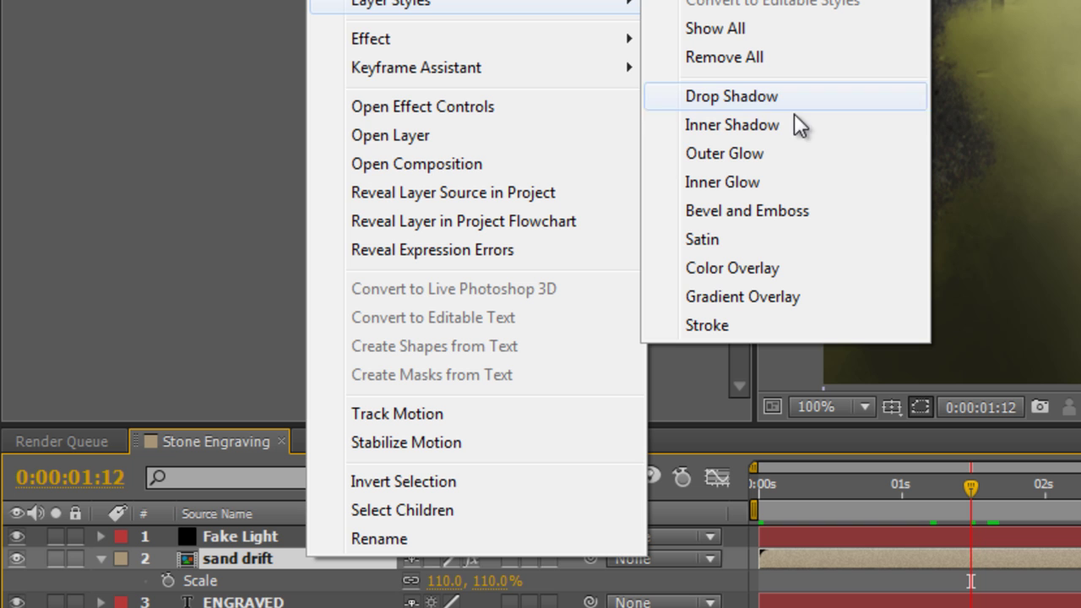
{"action": "left_click", "coordinate": [804, 210]}
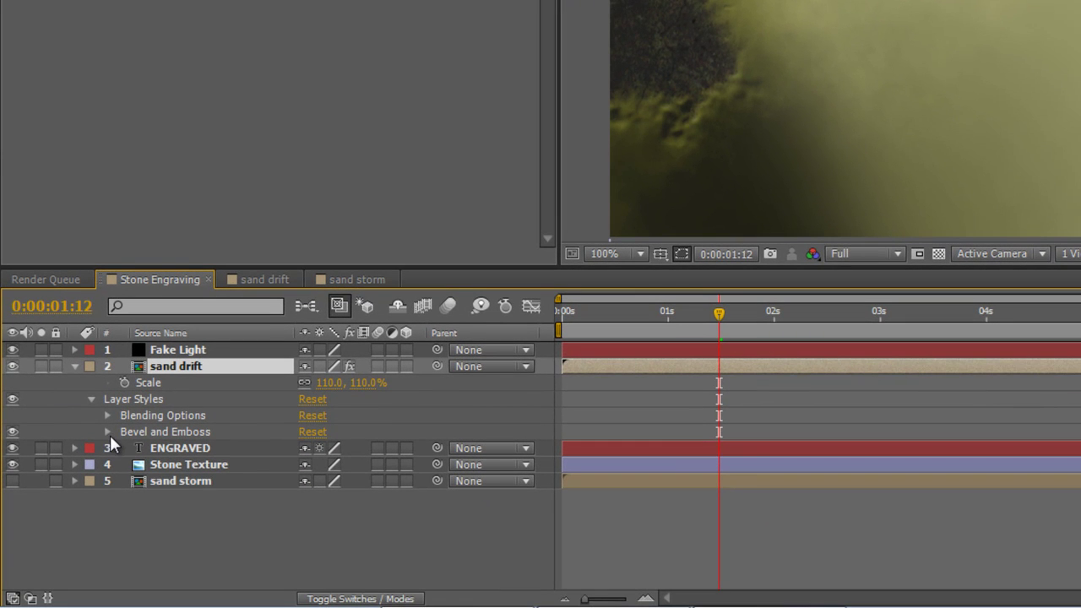
{"action": "left_click", "coordinate": [107, 431]}
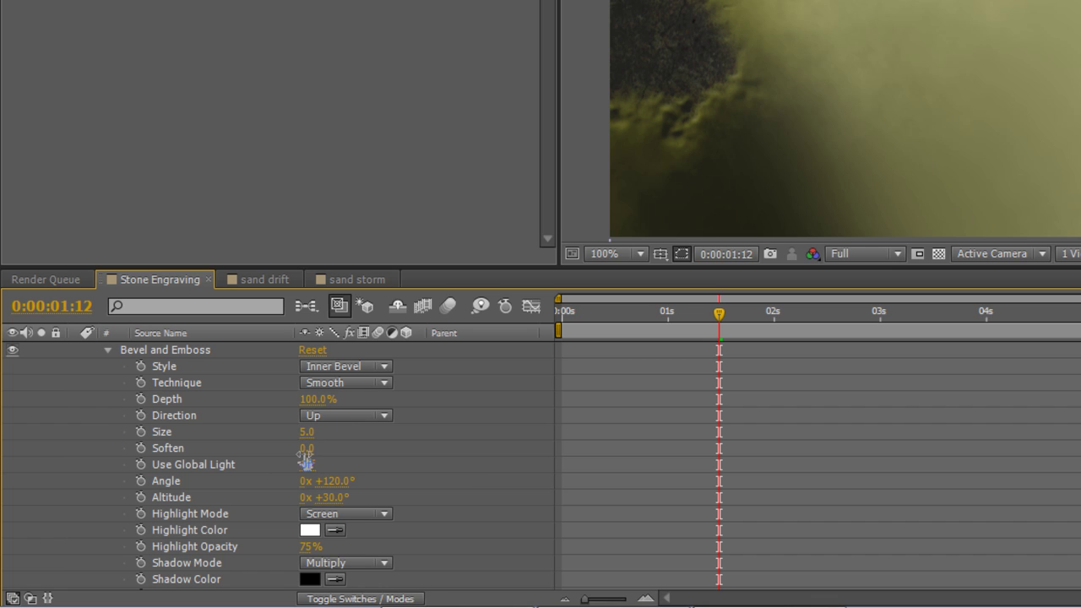
{"action": "left_click_drag", "start_coordinate": [306, 448], "coordinate": [425, 449]}
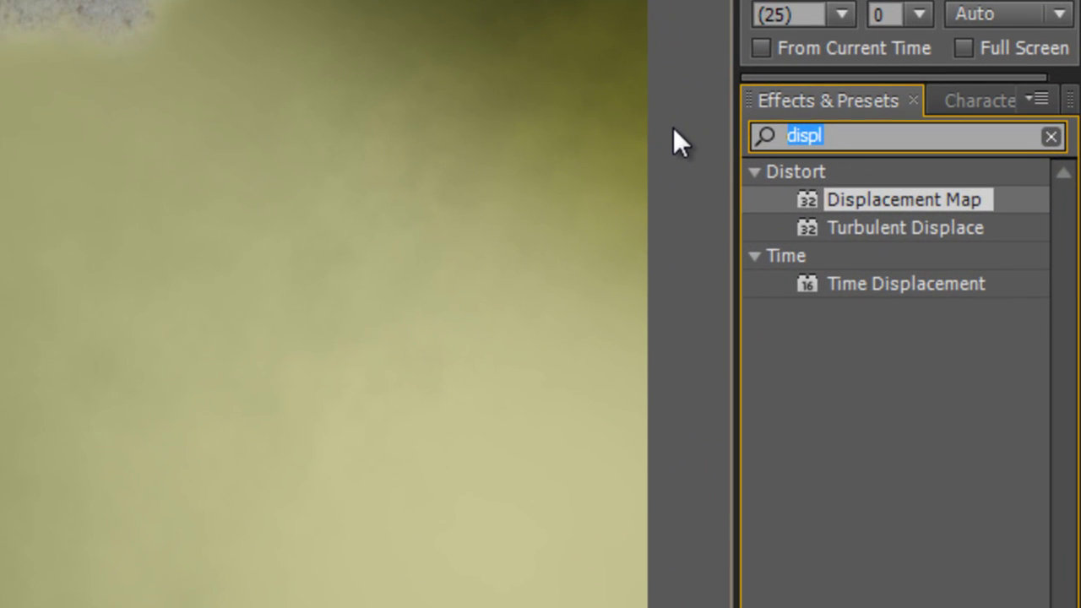
Add a Noise effect to sand drift at 10% Amount with Use Color Noise unchecked
{"action": "type", "text": "noise"}
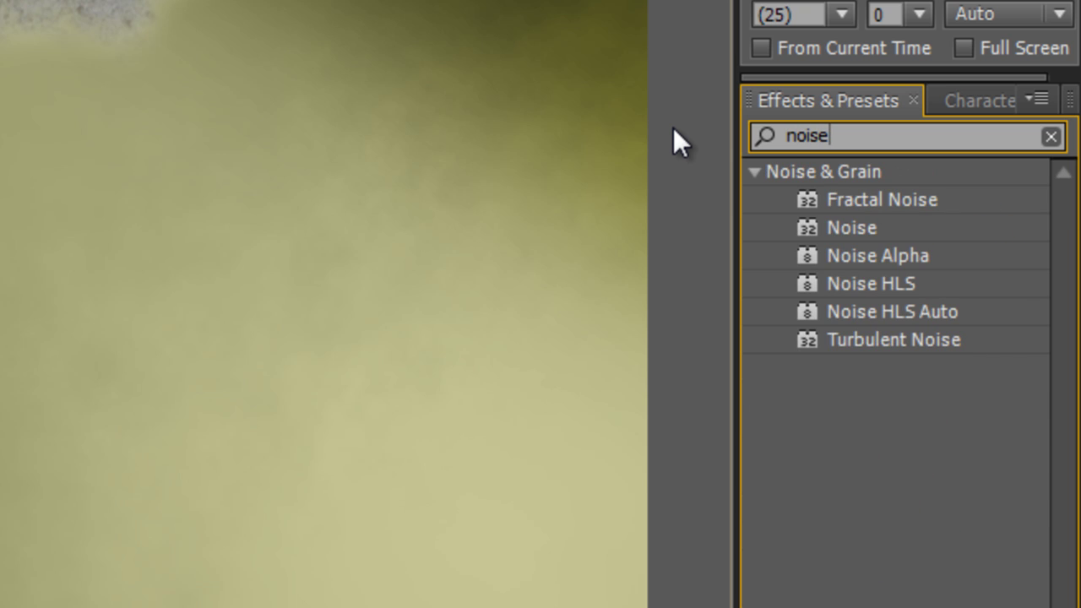
{"action": "left_click_drag", "start_coordinate": [854, 228], "coordinate": [142, 263]}
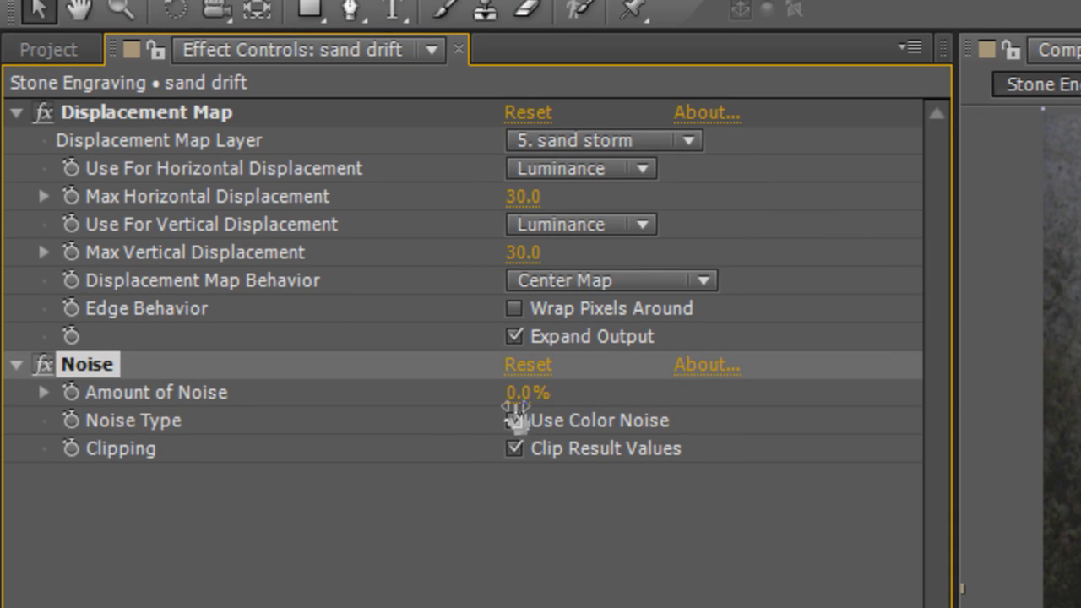
{"action": "left_click", "coordinate": [517, 393]}
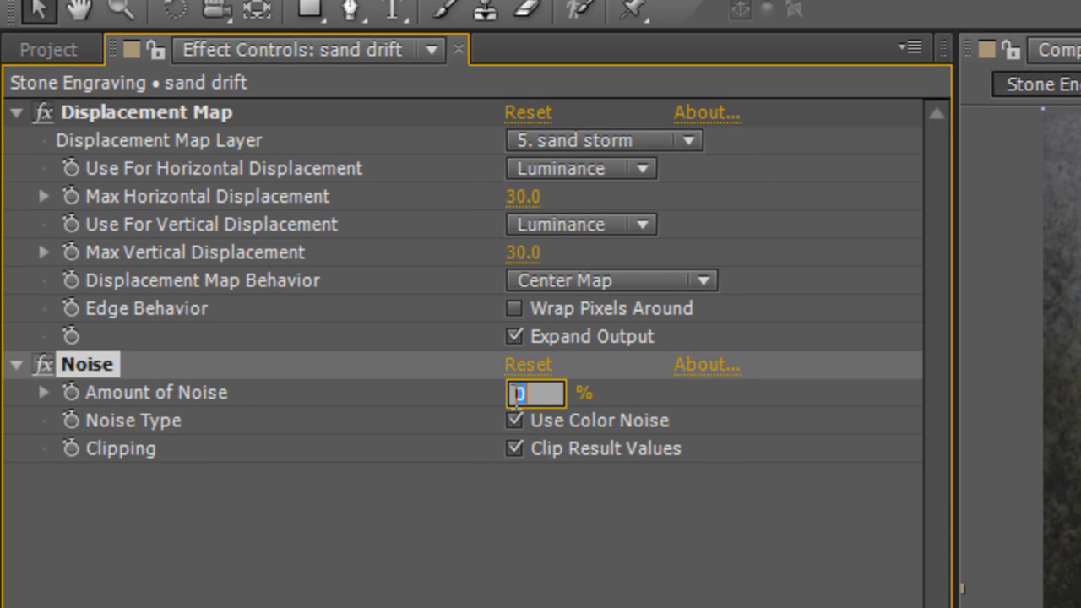
{"action": "type", "text": "10"}
{"action": "key", "text": "Return"}
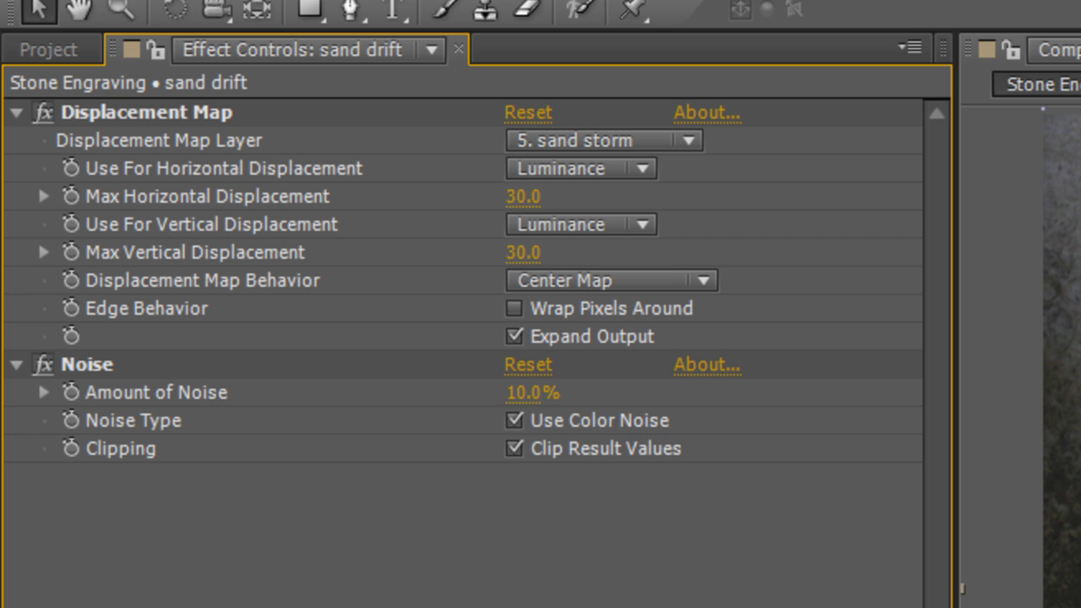
{"action": "left_click", "coordinate": [515, 422]}
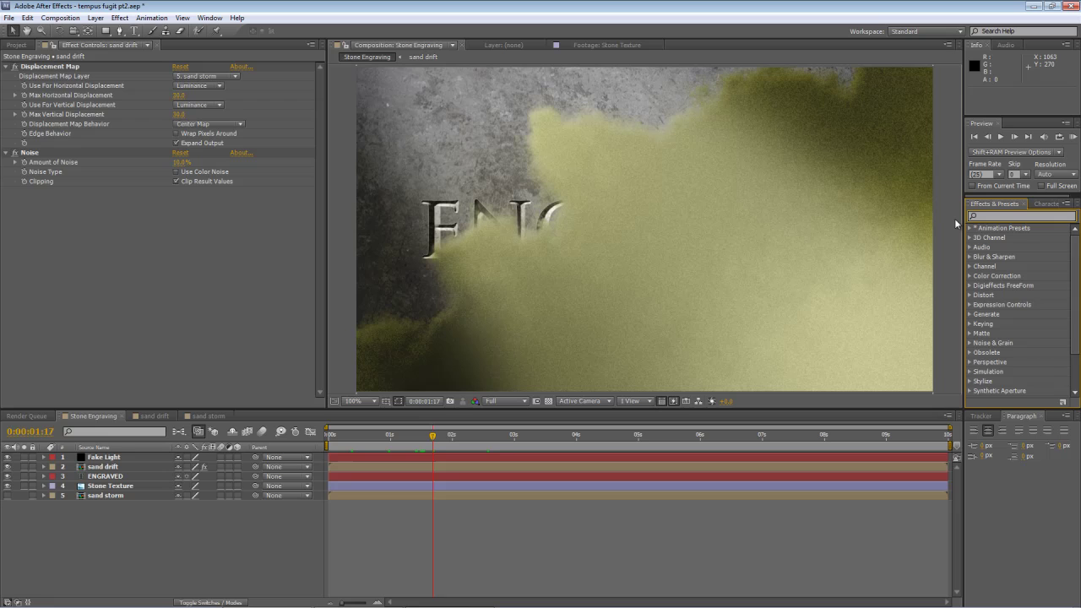
Apply Directional Blur to sand drift with Direction 122° and Blur Length 4
{"action": "type", "text": "direct"}
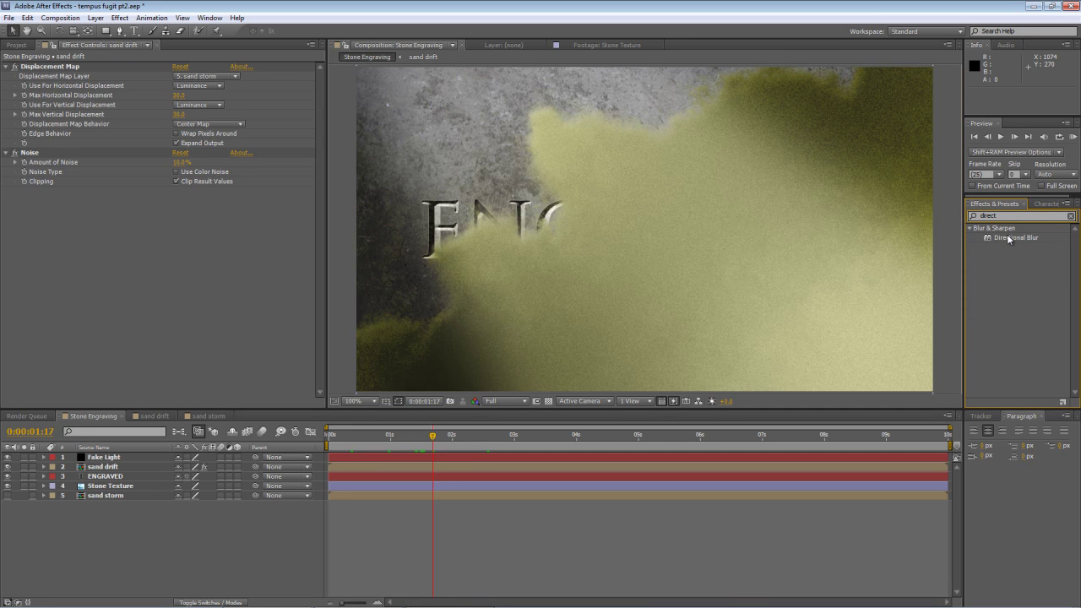
{"action": "left_click_drag", "start_coordinate": [1008, 239], "coordinate": [115, 468]}
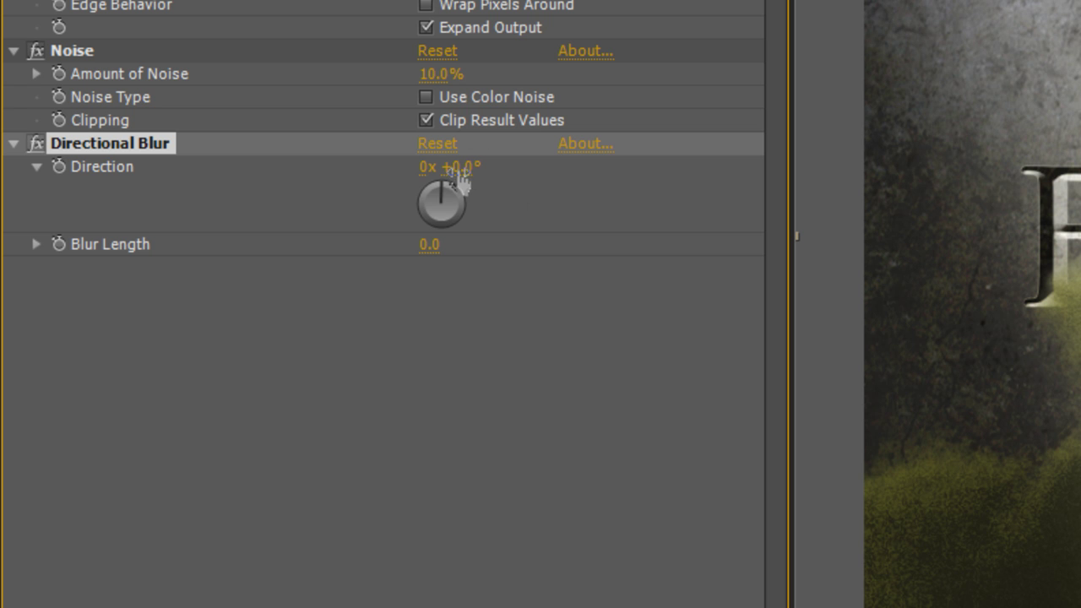
{"action": "left_click_drag", "start_coordinate": [466, 200], "coordinate": [476, 239]}
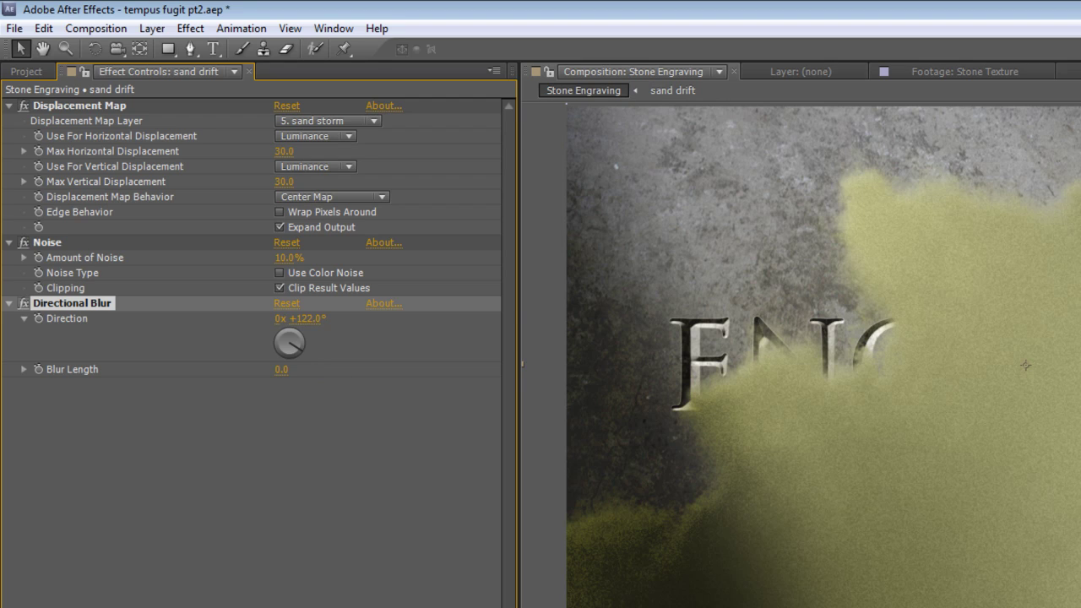
{"action": "left_click", "coordinate": [281, 369]}
{"action": "type", "text": "4"}
{"action": "left_click", "coordinate": [294, 497]}
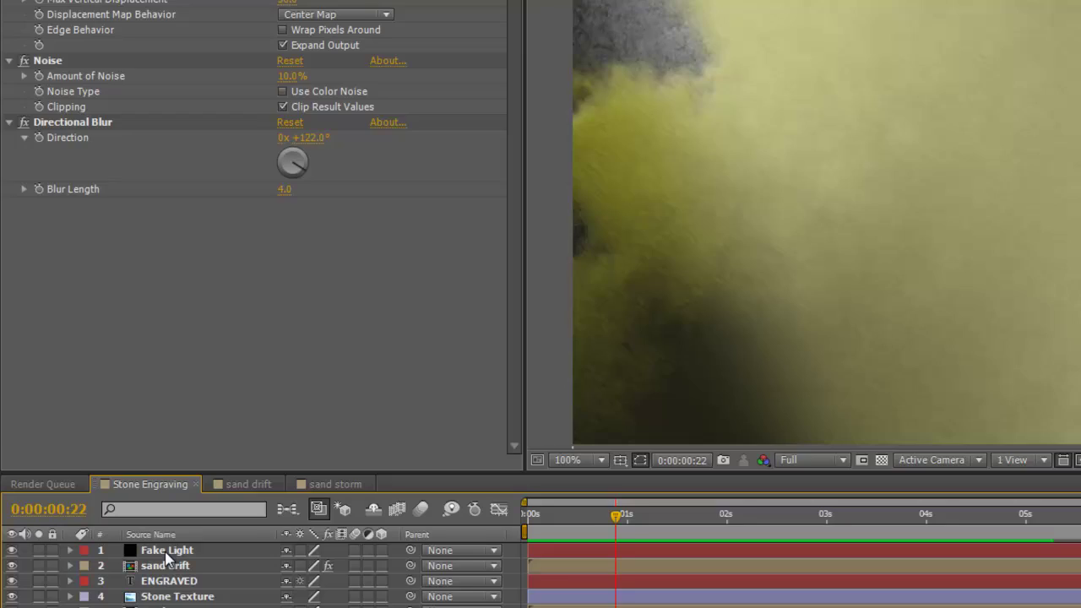
Change the Fake Light layer's blending mode from Overlay to Soft Light
{"action": "left_click", "coordinate": [104, 459]}
{"action": "right_click", "coordinate": [175, 568]}
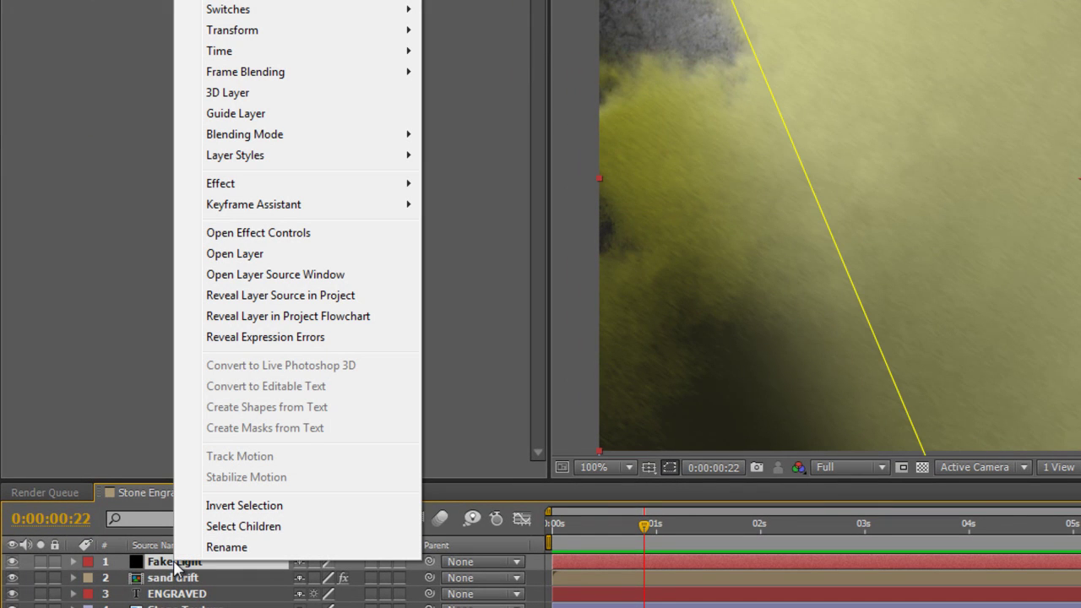
{"action": "mouse_move", "coordinate": [295, 136]}
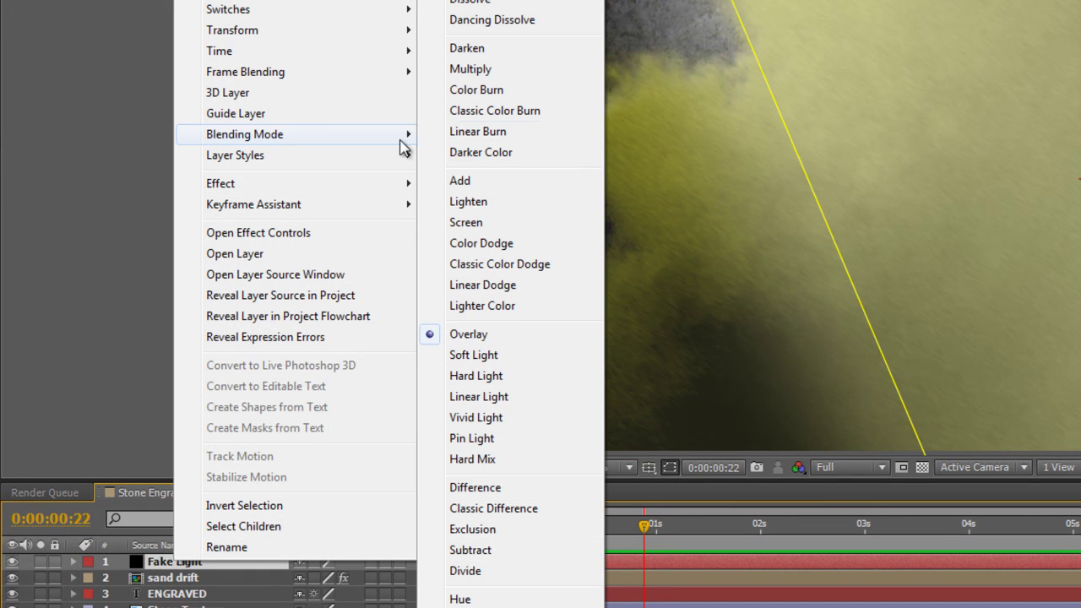
{"action": "left_click", "coordinate": [499, 357]}
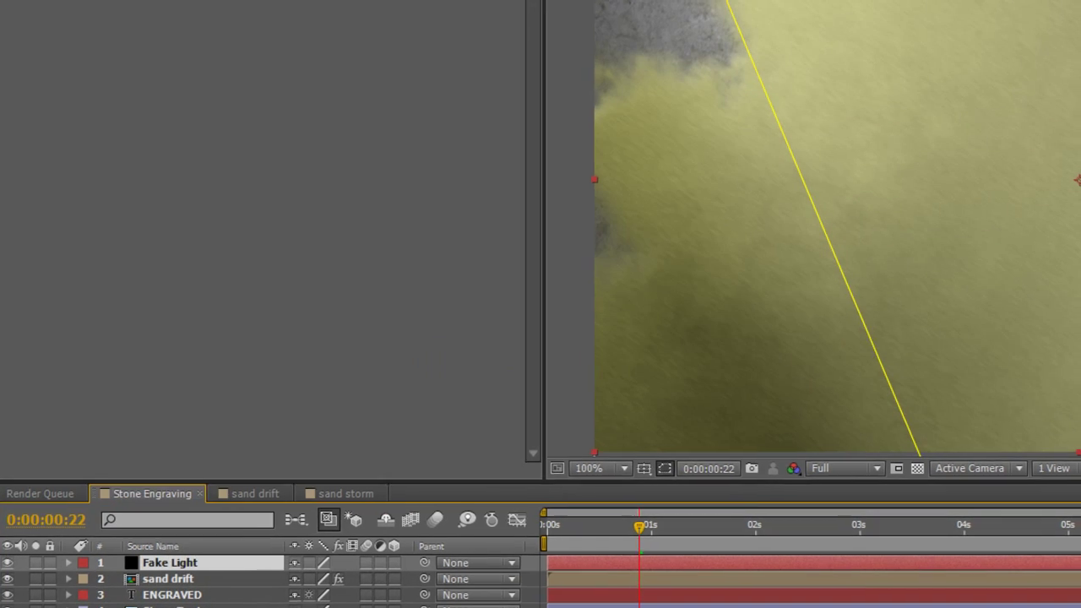